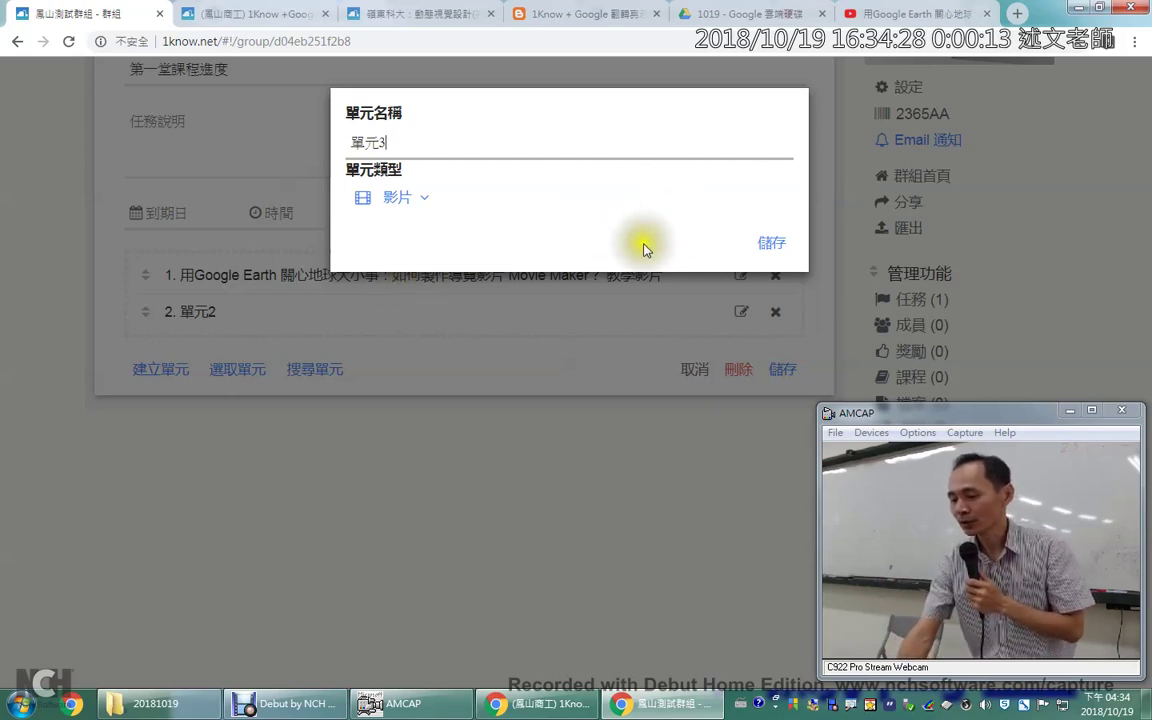
# Create the video unit 單元3 in the task and close its settings form without adding a video URL.
pyautogui.click(768, 244)
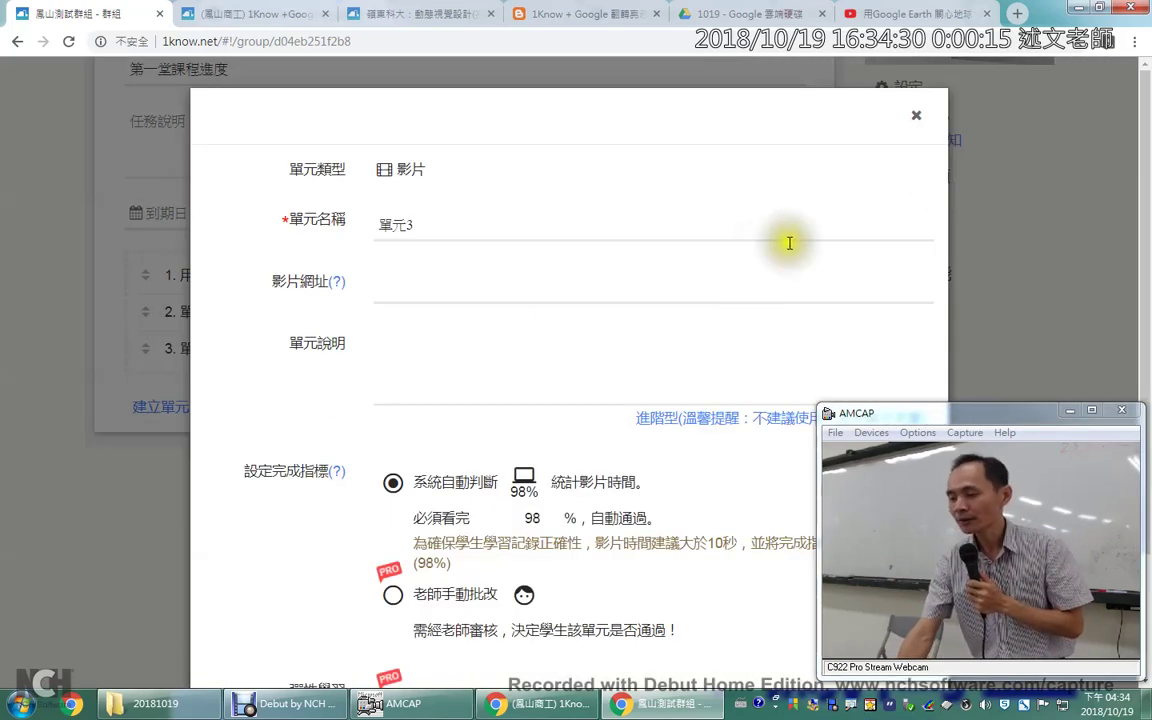
pyautogui.click(917, 118)
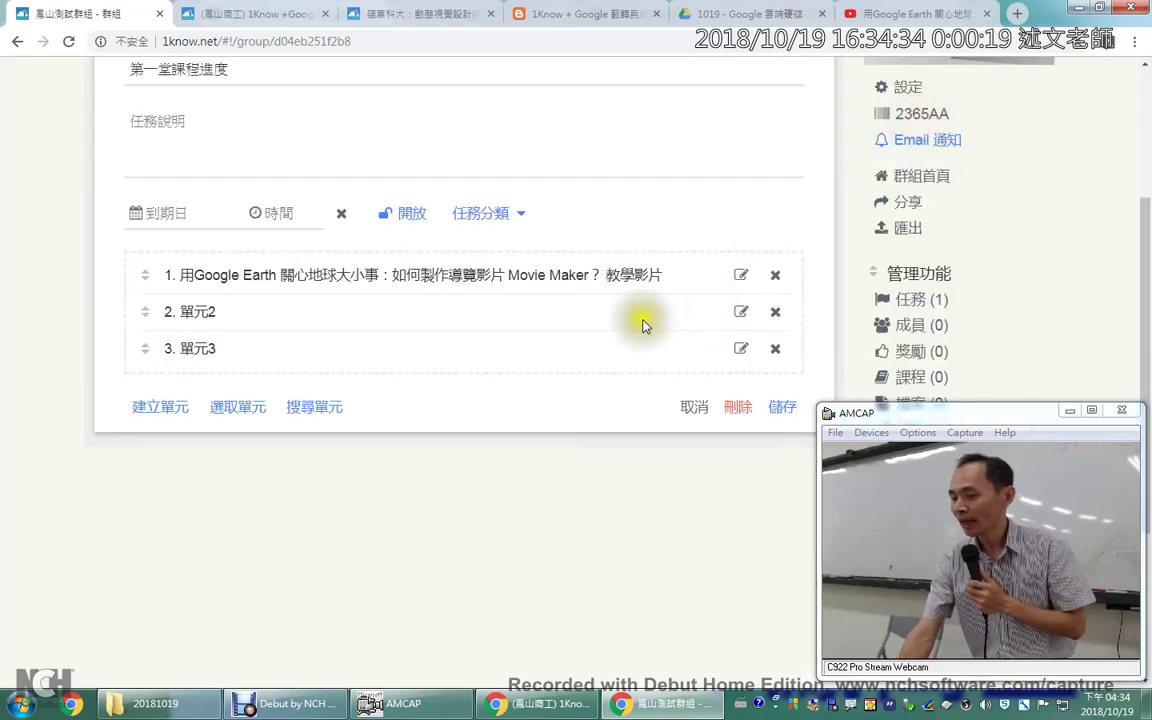
pyautogui.click(596, 274)
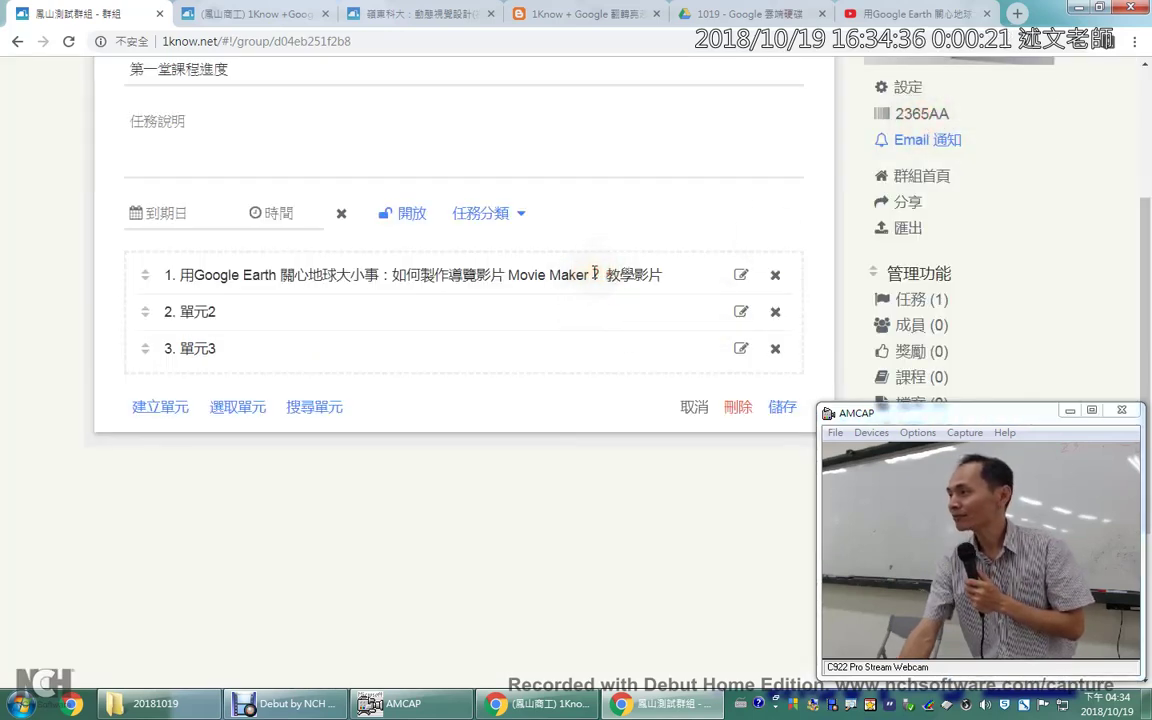
pyautogui.click(740, 270)
pyautogui.click(740, 312)
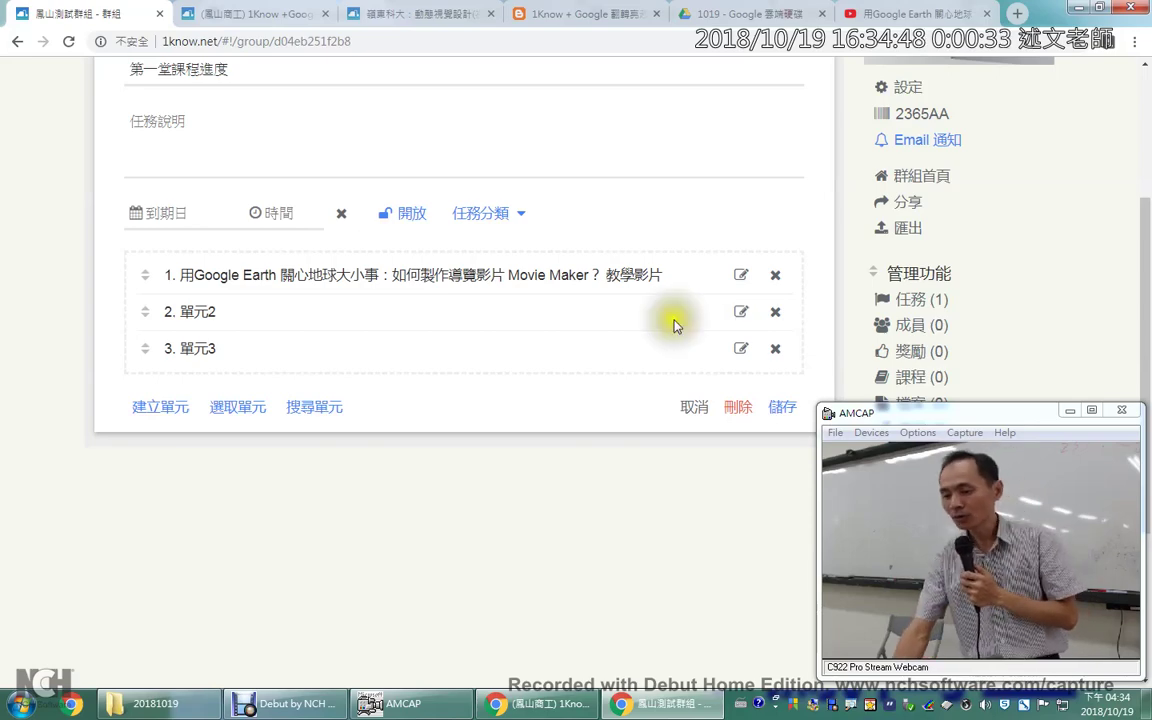
# Save the task 第一堂課程進度 and expand its list of units.
pyautogui.scroll(3, 372, 195)
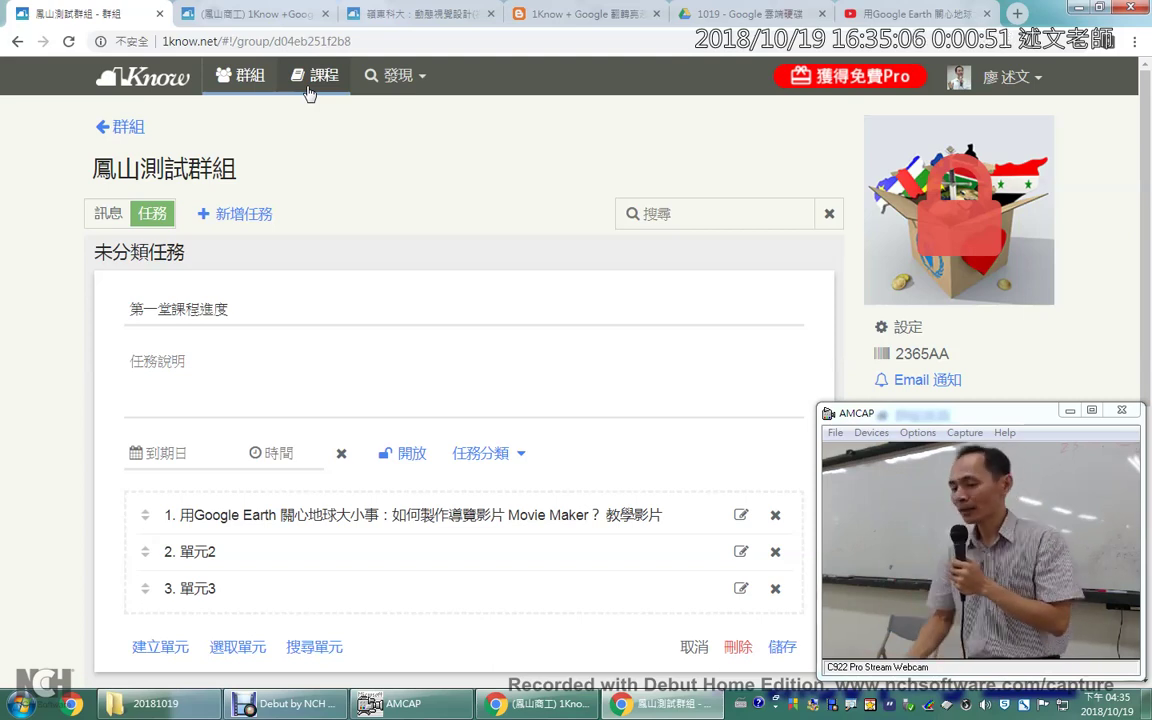
pyautogui.scroll(-2, 660, 455)
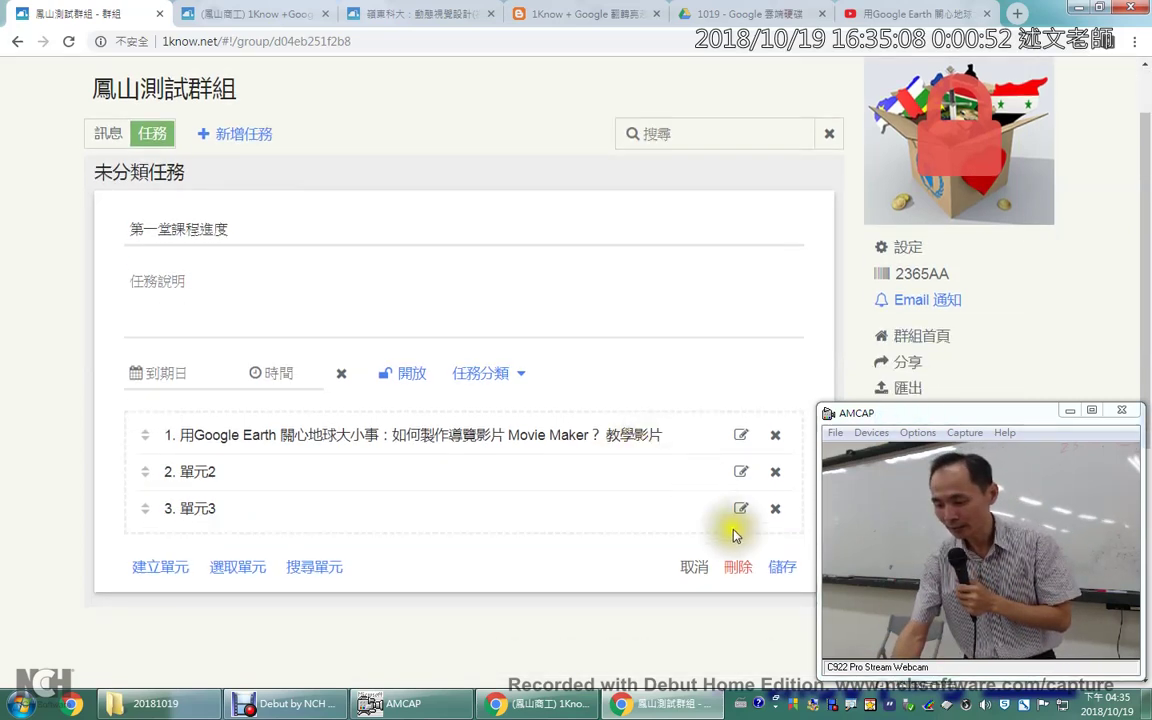
pyautogui.click(780, 567)
pyautogui.scroll(2, 773, 571)
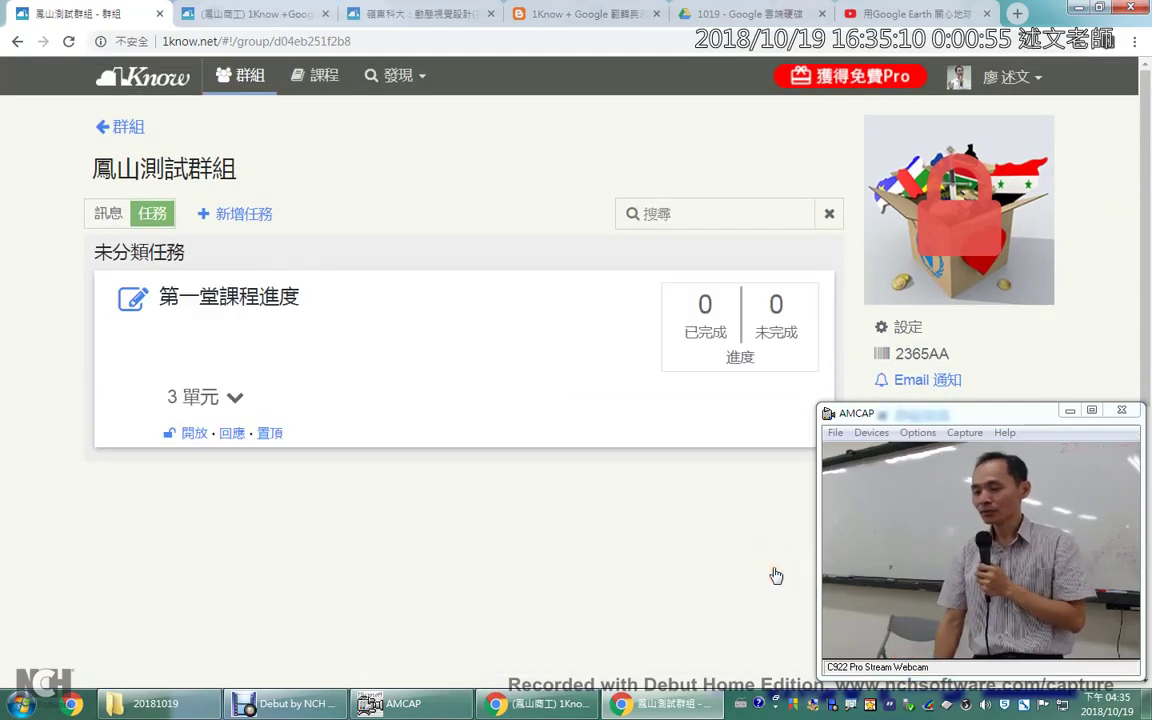
pyautogui.click(236, 397)
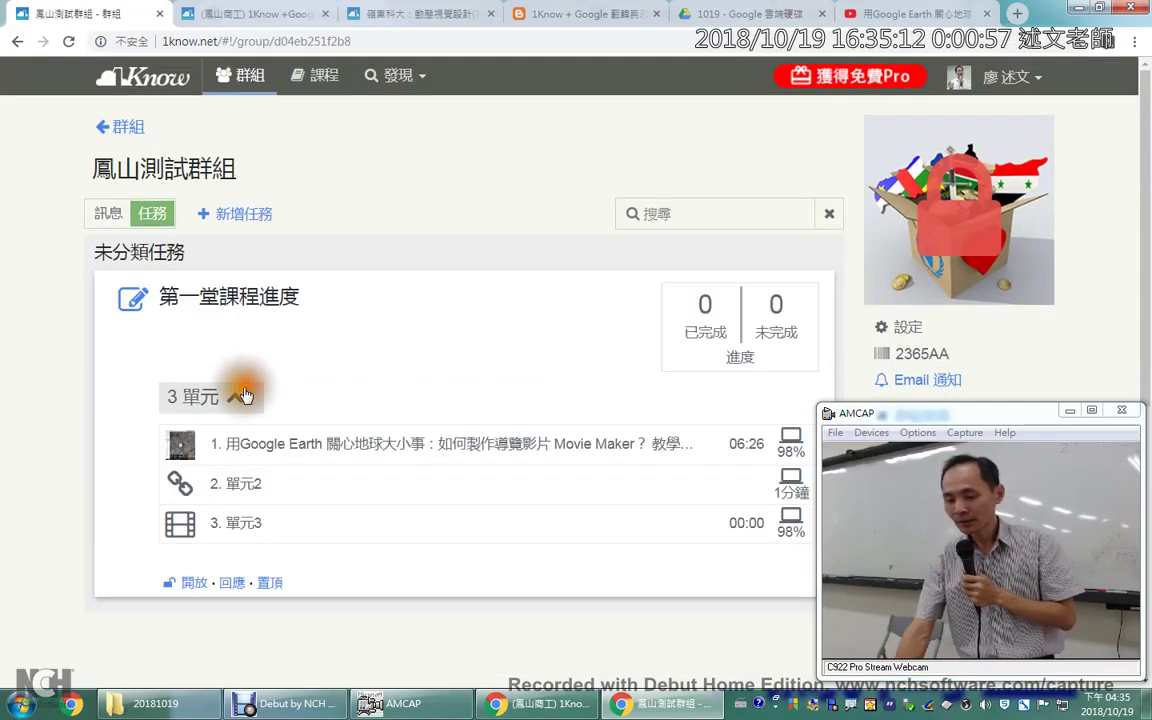
# Reopen the task 第一堂課程進度 for editing and start selecting existing units (選取單元).
pyautogui.click(140, 313)
pyautogui.scroll(-3, 225, 450)
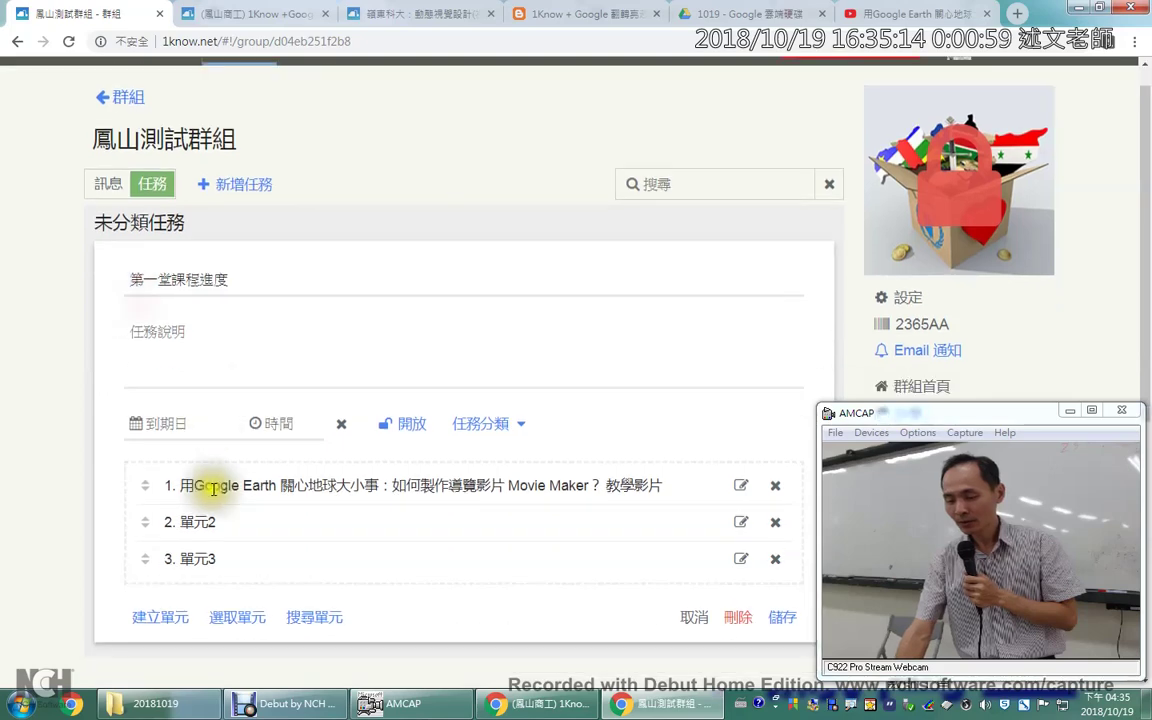
pyautogui.scroll(3, 257, 226)
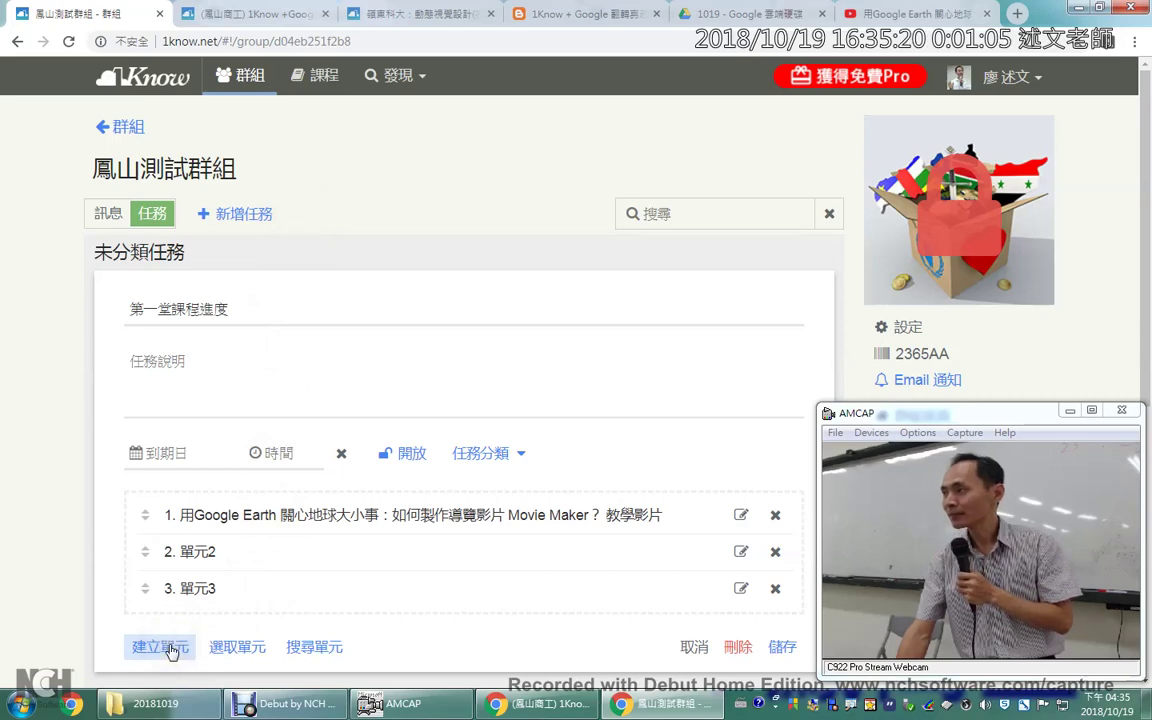
pyautogui.click(238, 650)
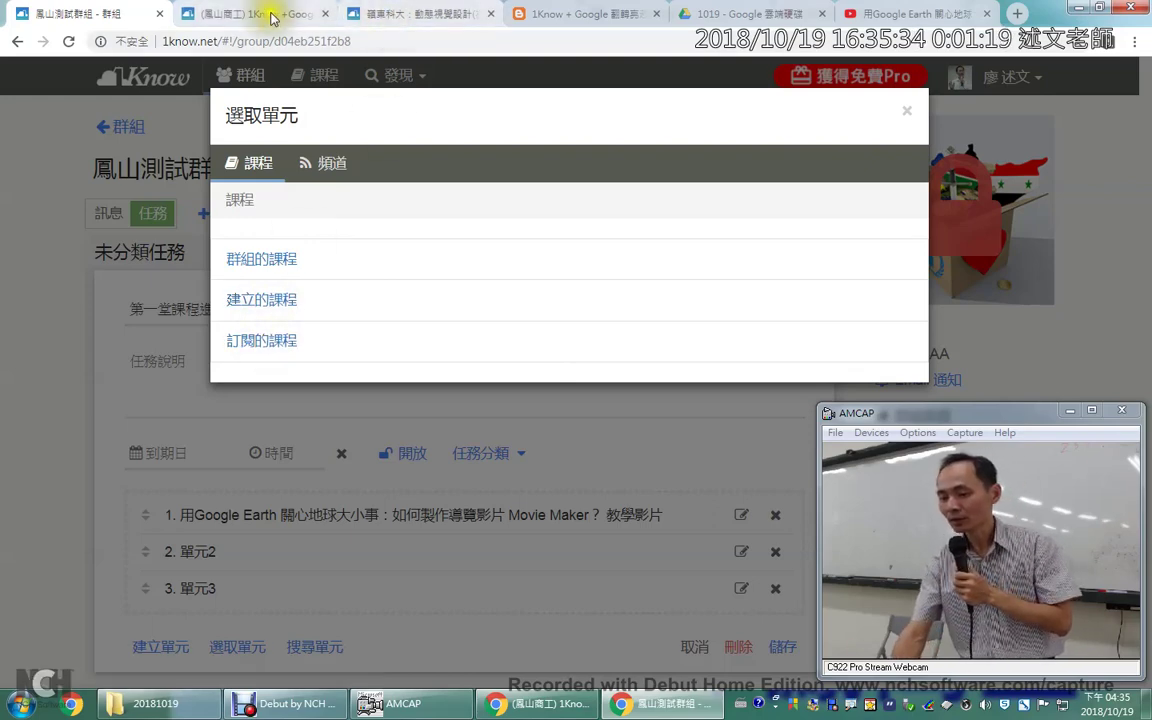
# In the (鳳山商工) 1Know group tab, browse the public courses and view the course 即時回饋系統, dismissing the translation prompt.
pyautogui.click(268, 14)
pyautogui.scroll(2, 340, 140)
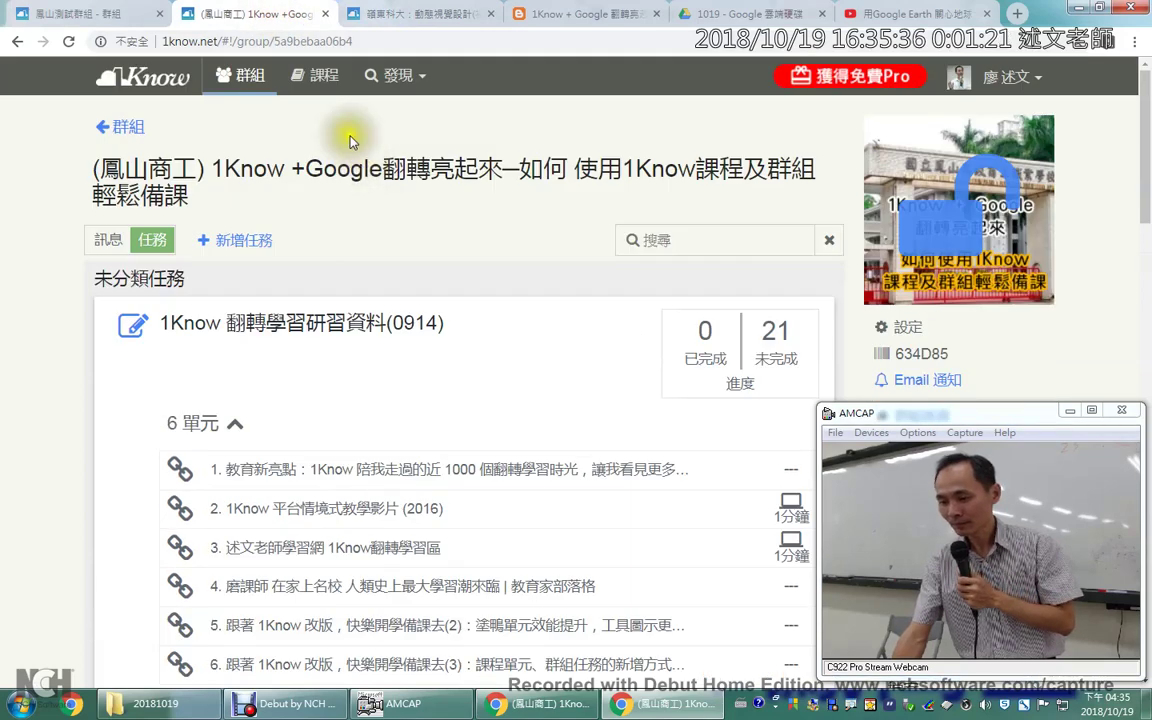
pyautogui.click(408, 76)
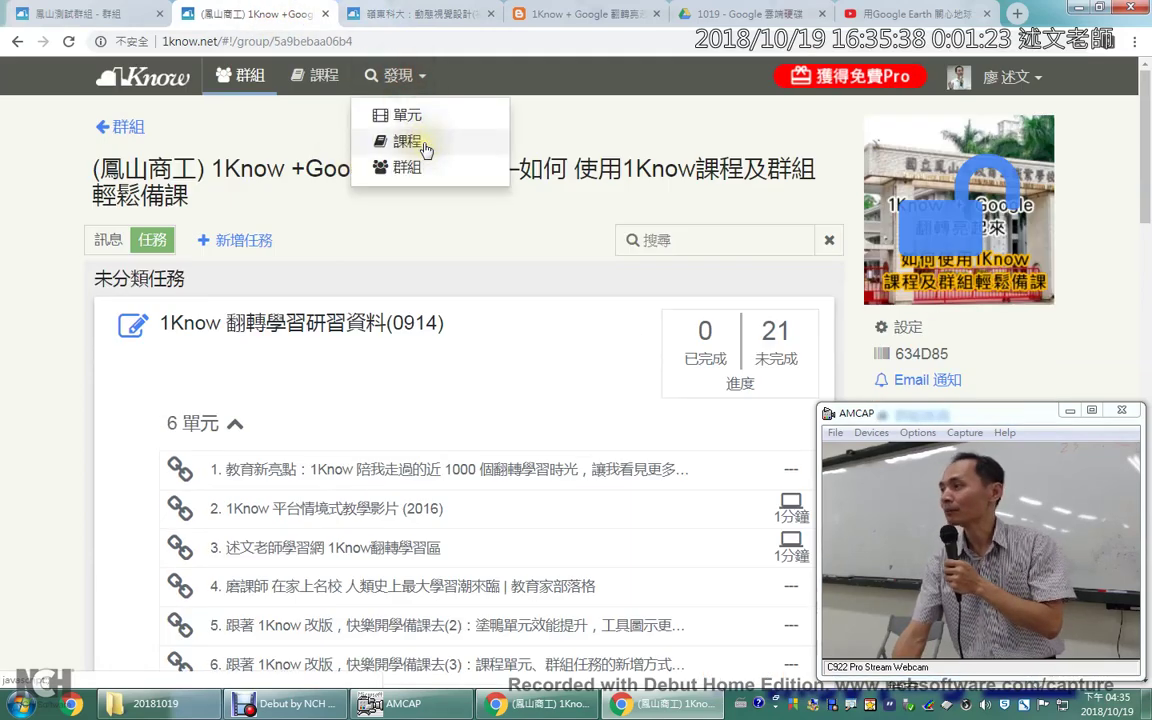
pyautogui.click(426, 146)
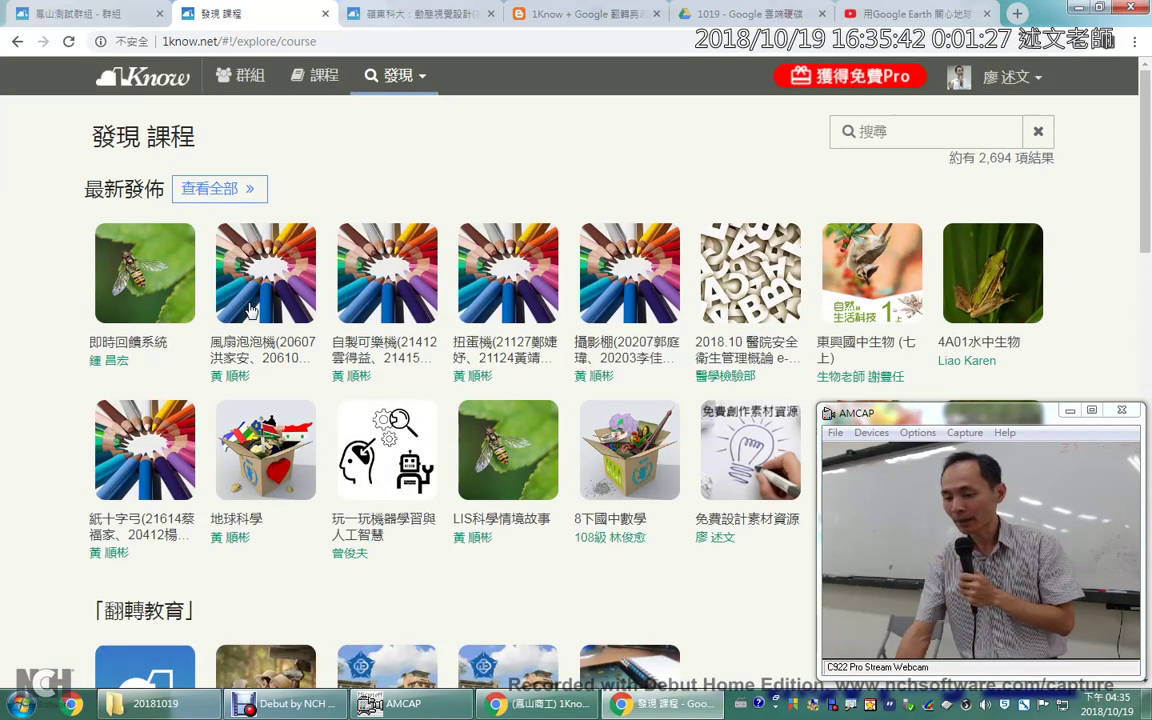
pyautogui.click(172, 298)
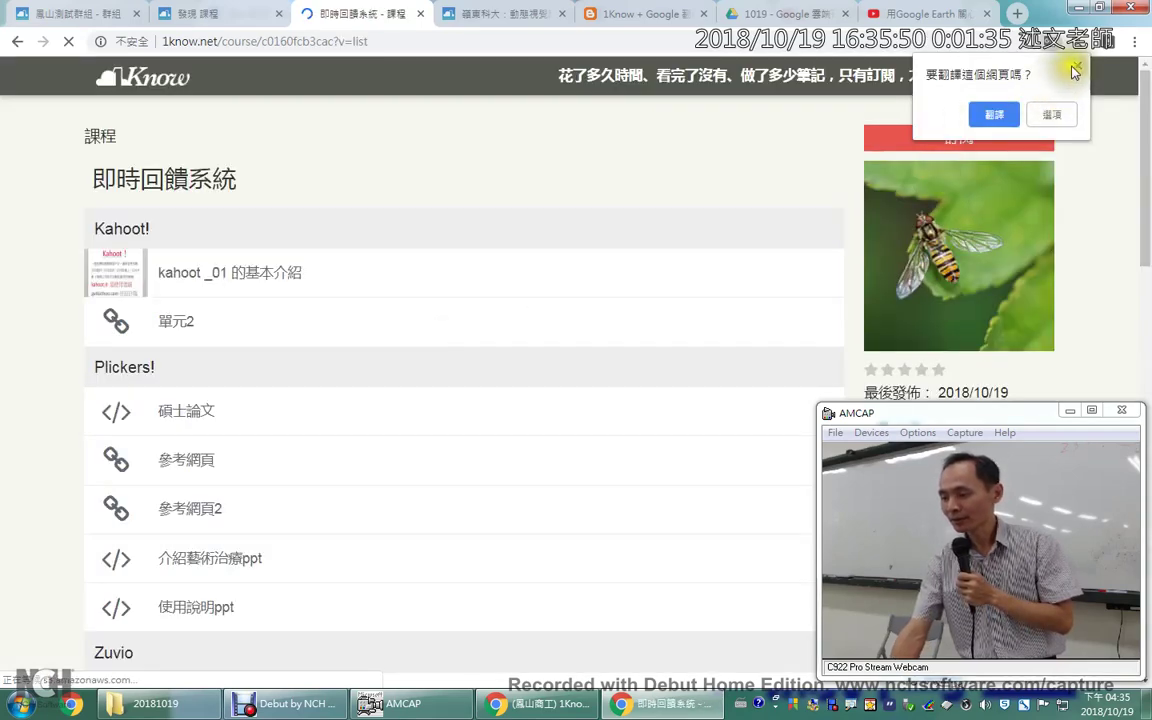
pyautogui.click(979, 117)
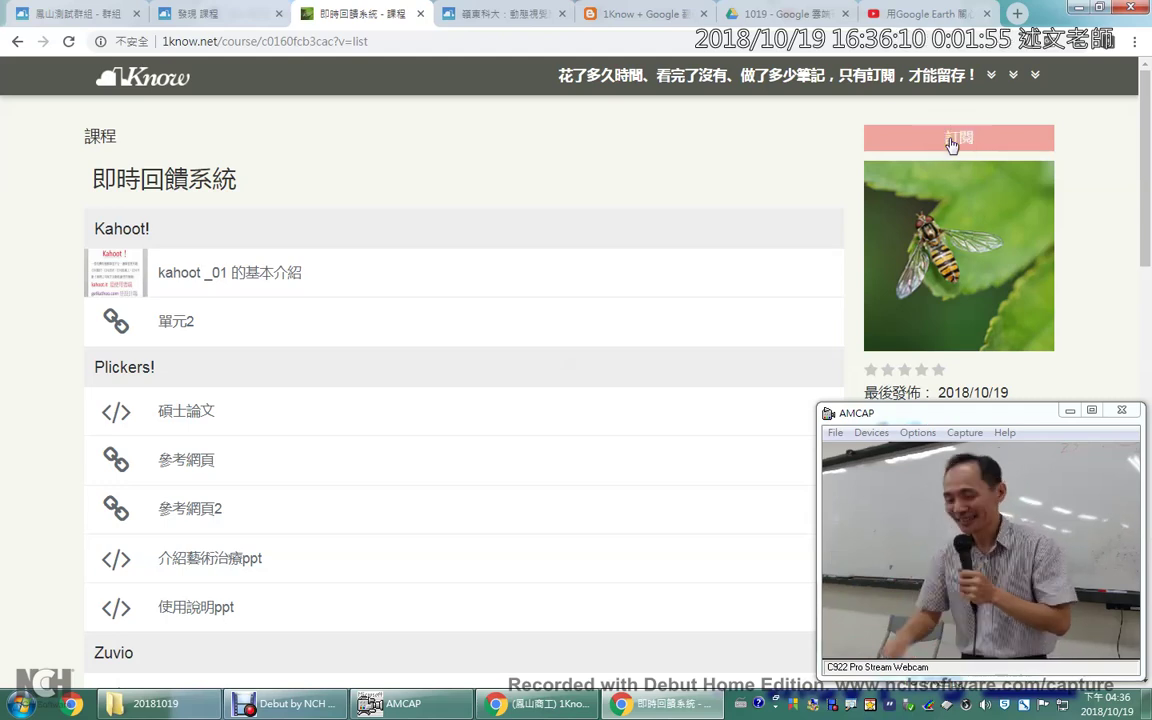
# Return to the unit selection of 鳳山測試群組 and browse the created courses (建立的課程).
pyautogui.click(95, 15)
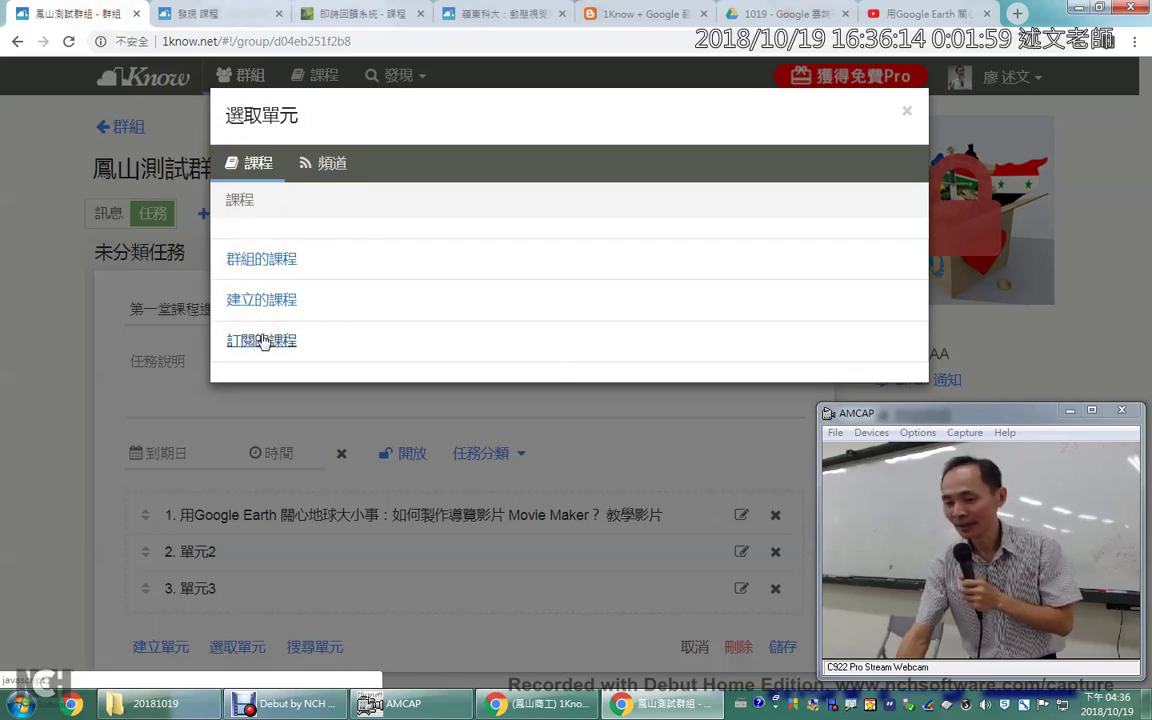
pyautogui.click(266, 302)
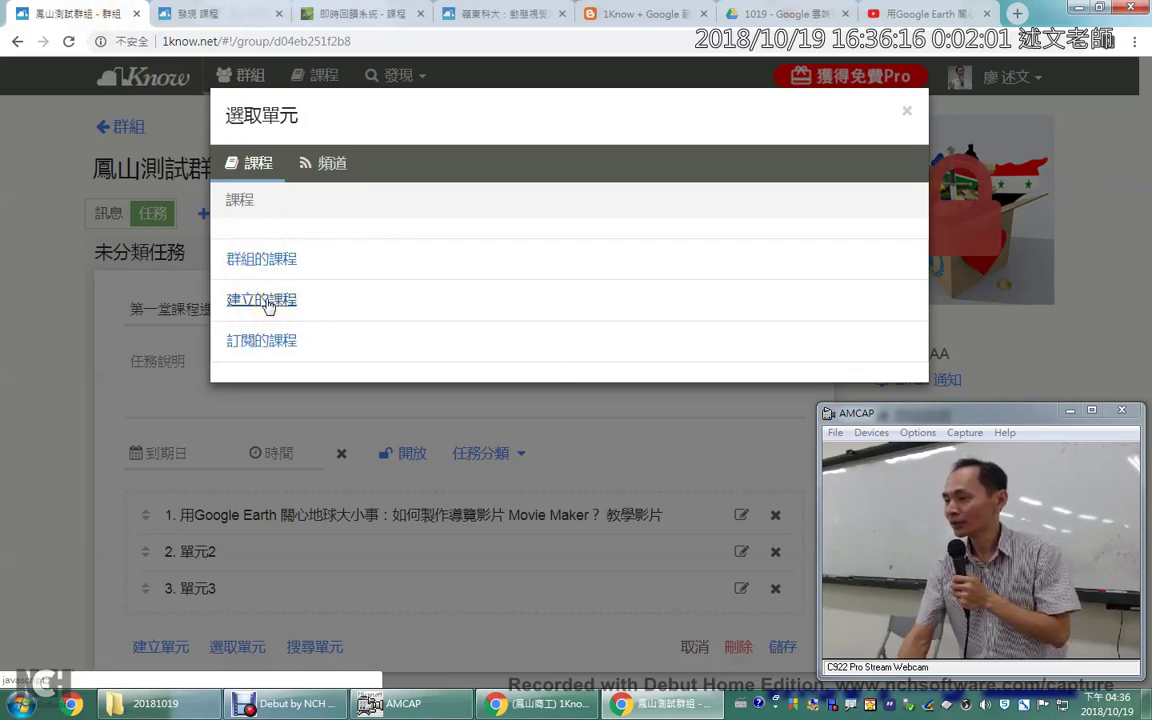
pyautogui.click(287, 261)
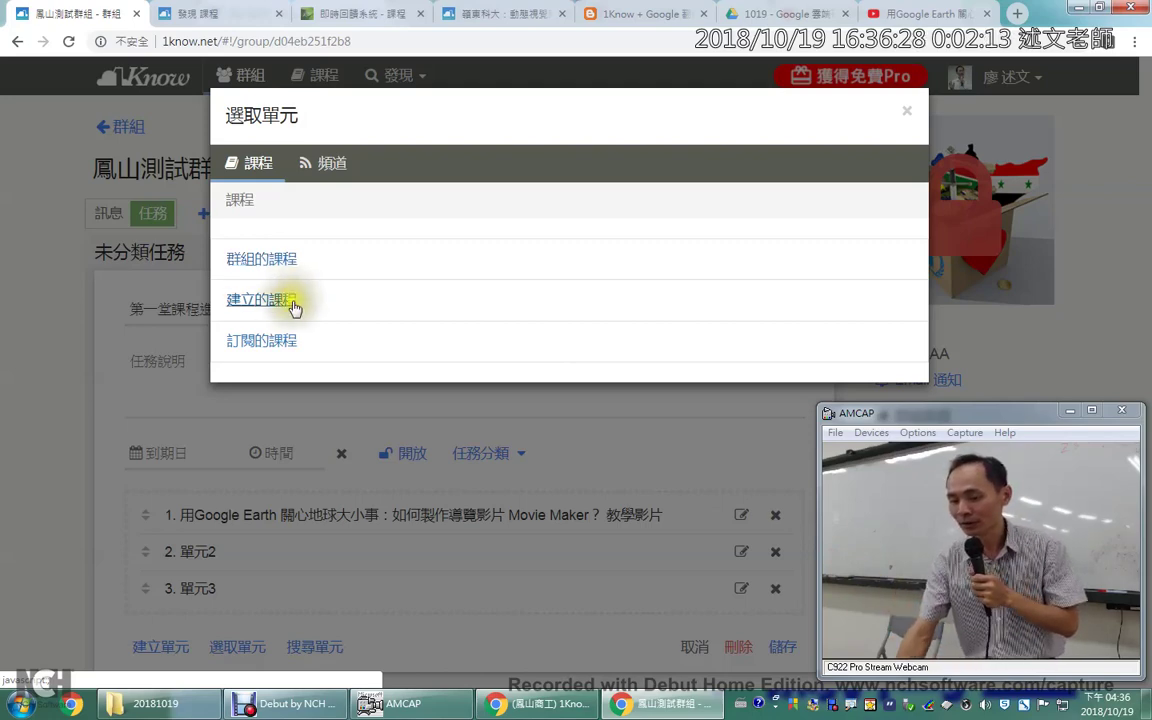
pyautogui.click(294, 304)
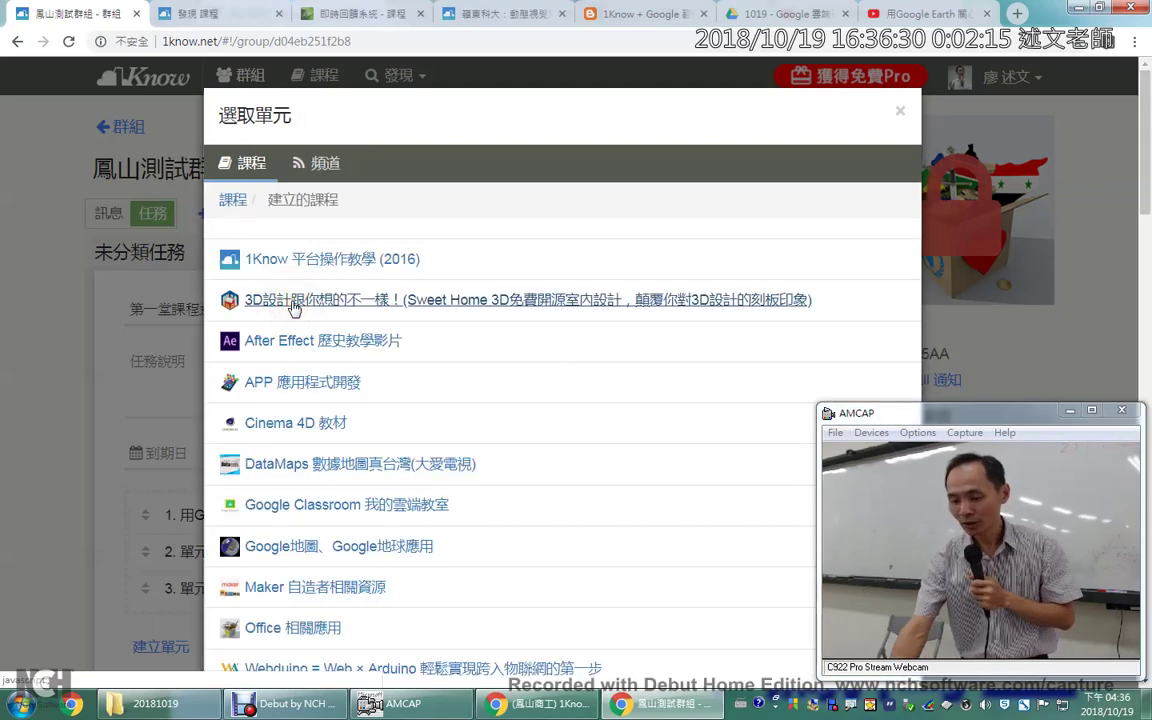
pyautogui.scroll(-3, 422, 395)
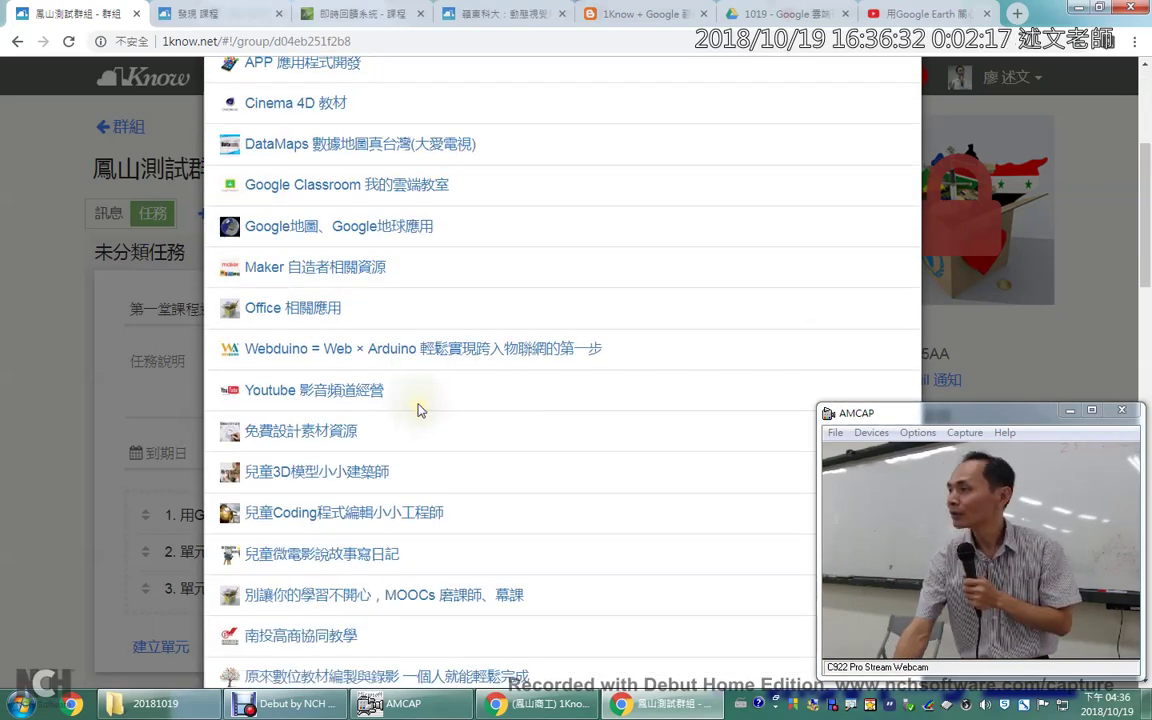
pyautogui.scroll(-3, 445, 388)
pyautogui.scroll(7, 446, 389)
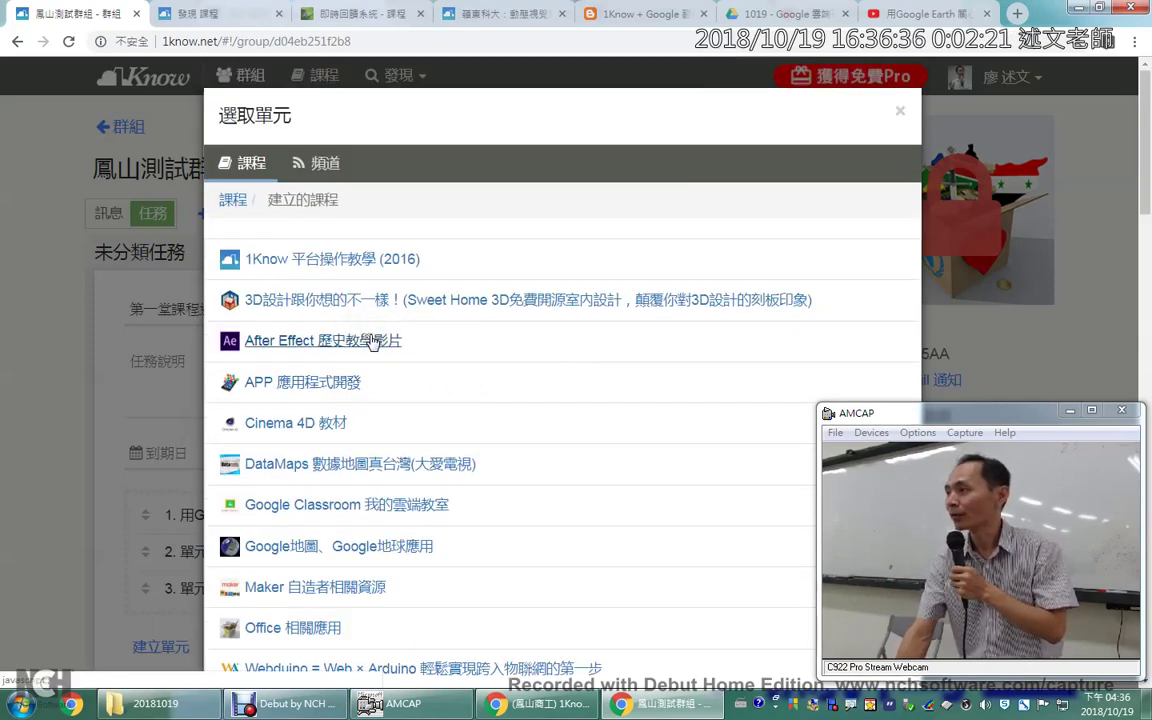
# Select all units in the PhotoShop 相片拼貼動畫 section of After Effect 歷史教學影片 and start adding them to the task.
pyautogui.click(371, 341)
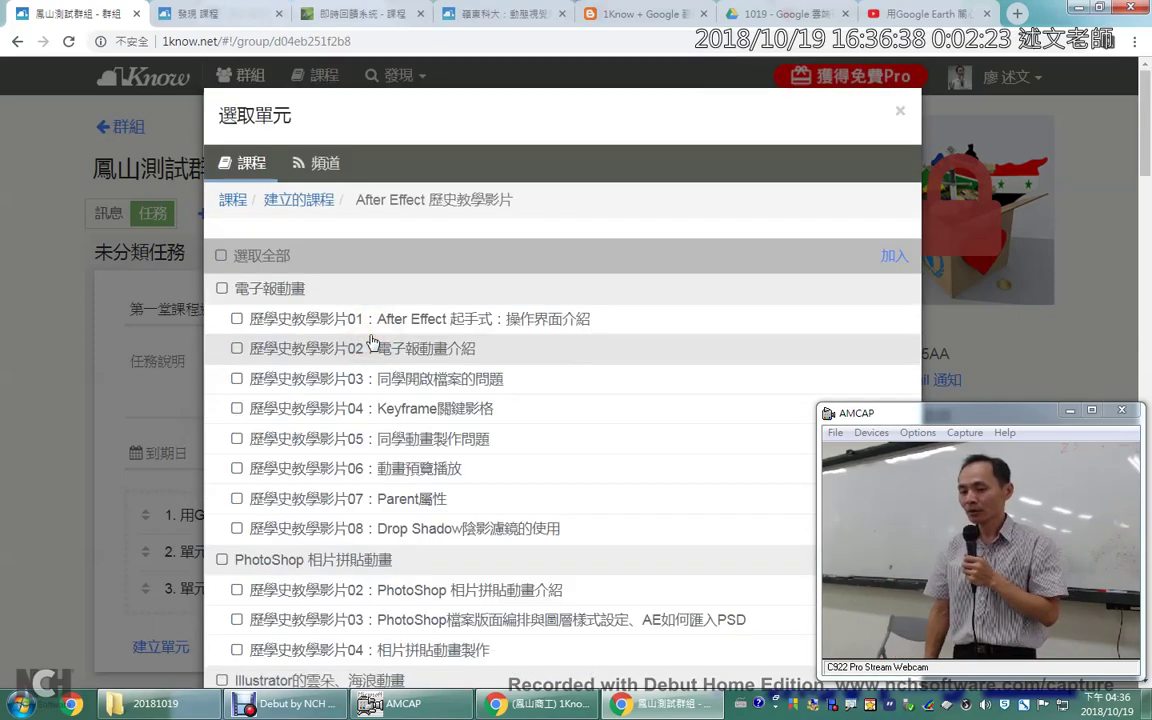
pyautogui.scroll(-3, 372, 320)
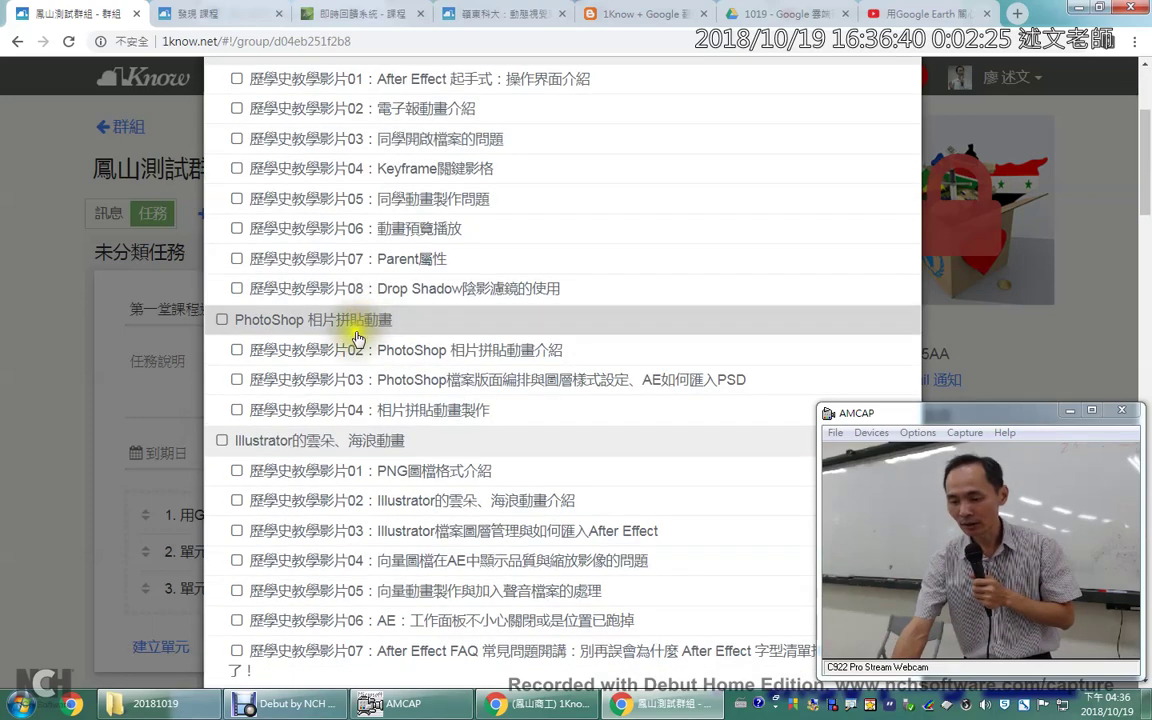
pyautogui.click(333, 326)
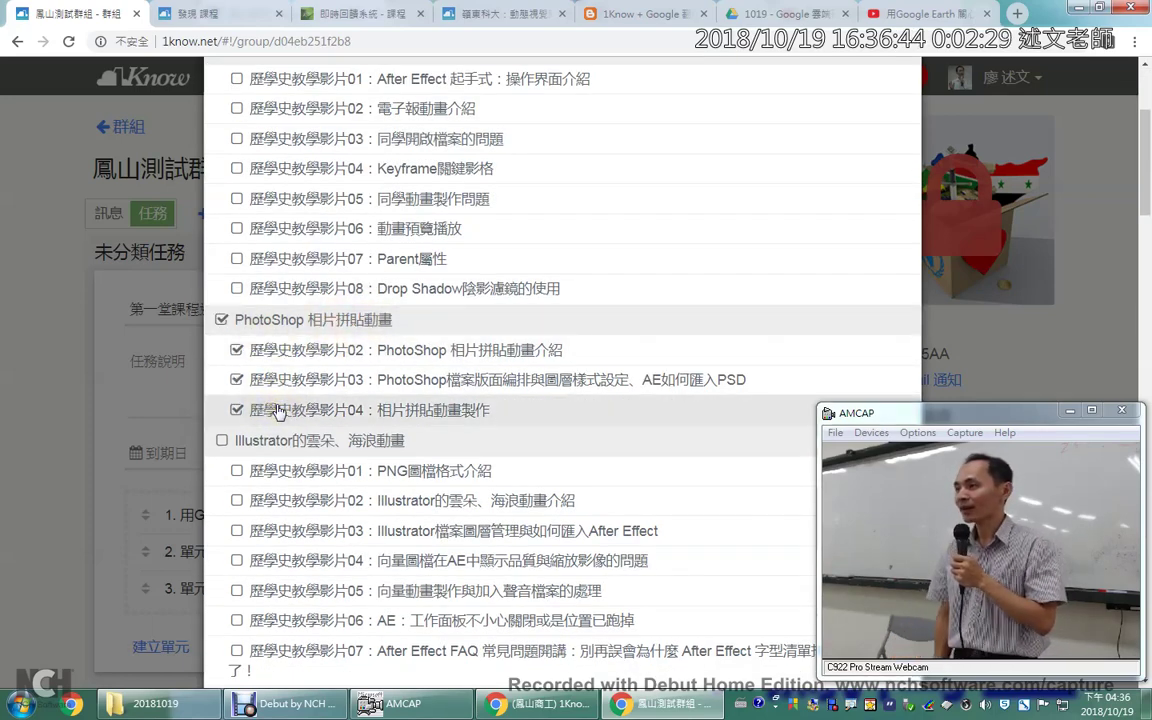
pyautogui.scroll(3, 303, 334)
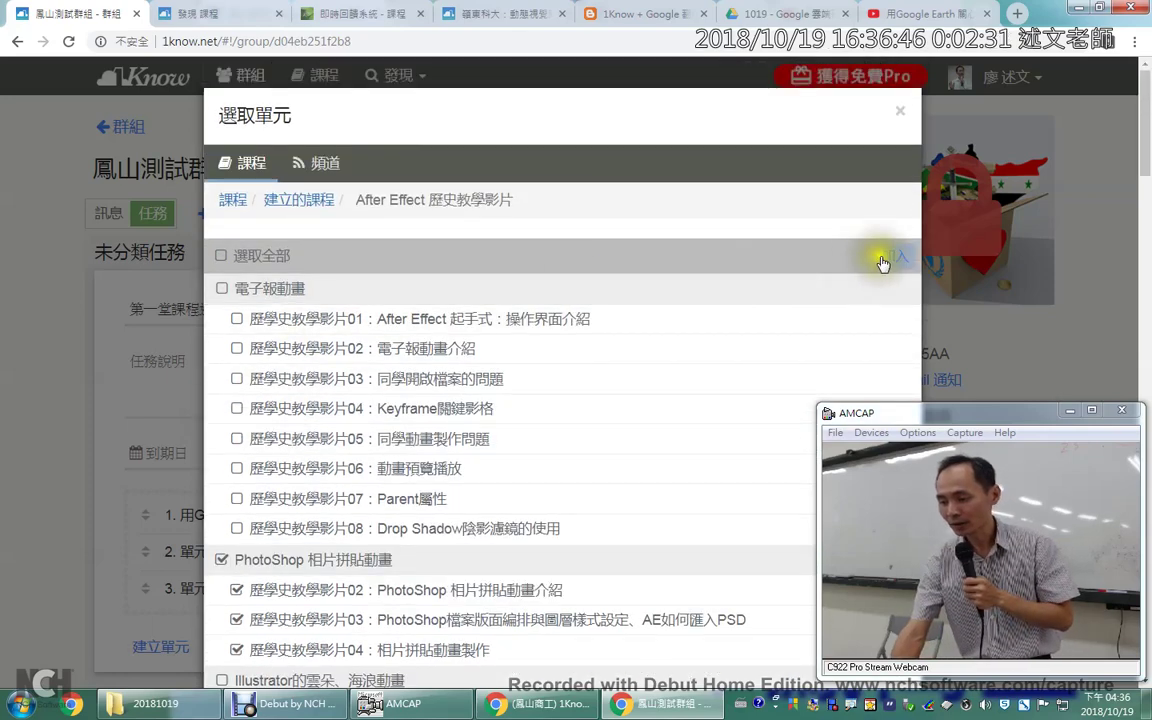
pyautogui.click(882, 260)
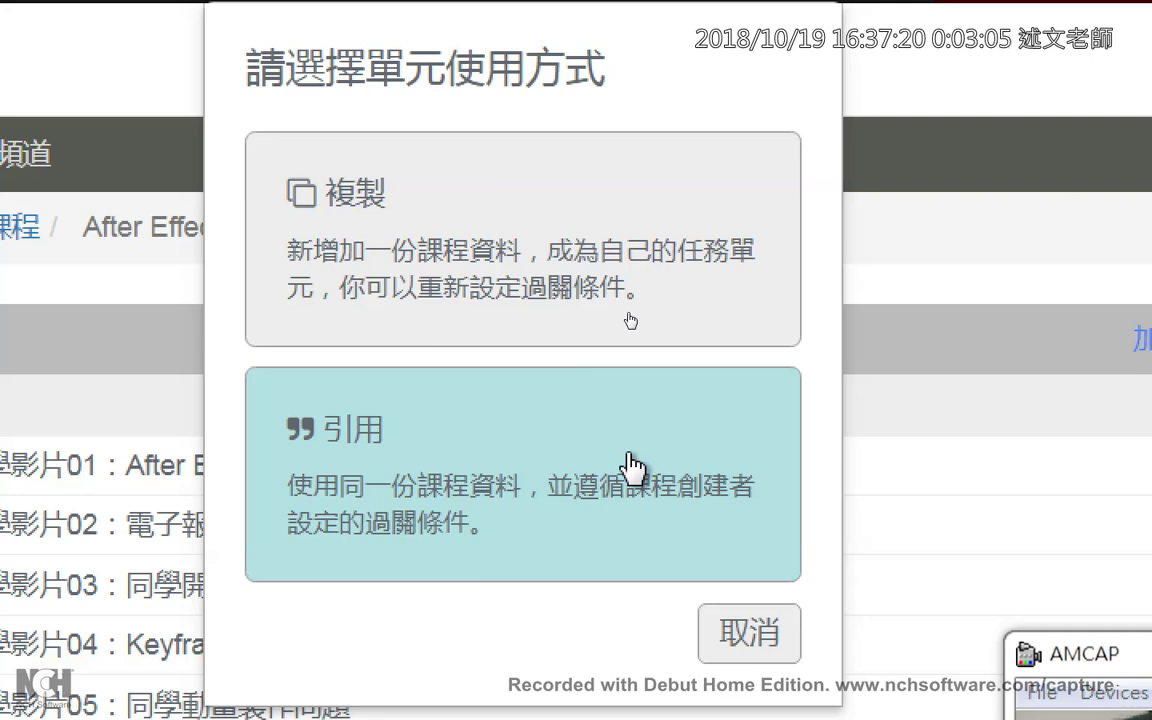
# Mark the 複製 and 引用 usage options with red frames and a check mark on the zoomed screen, and clear the annotations.
pyautogui.click(620, 230)
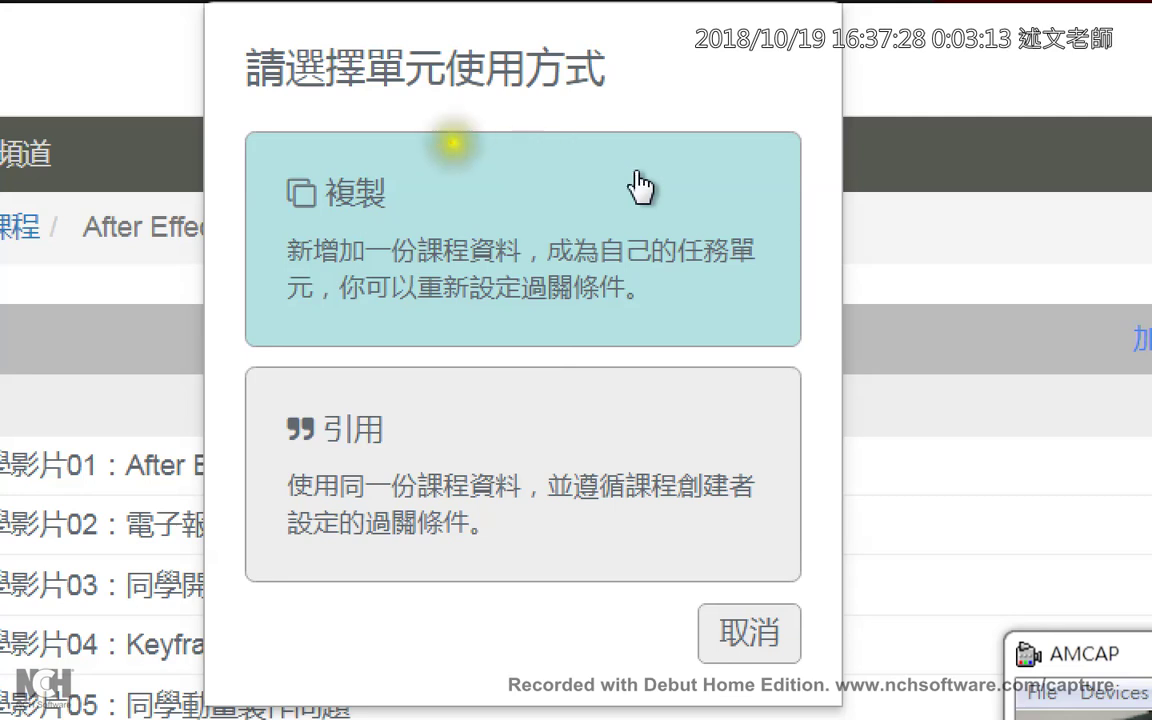
pyautogui.moveTo(236, 30)
pyautogui.mouseDown()
pyautogui.moveTo(403, 187)
pyautogui.moveTo(802, 345)
pyautogui.moveTo(789, 328)
pyautogui.mouseUp()
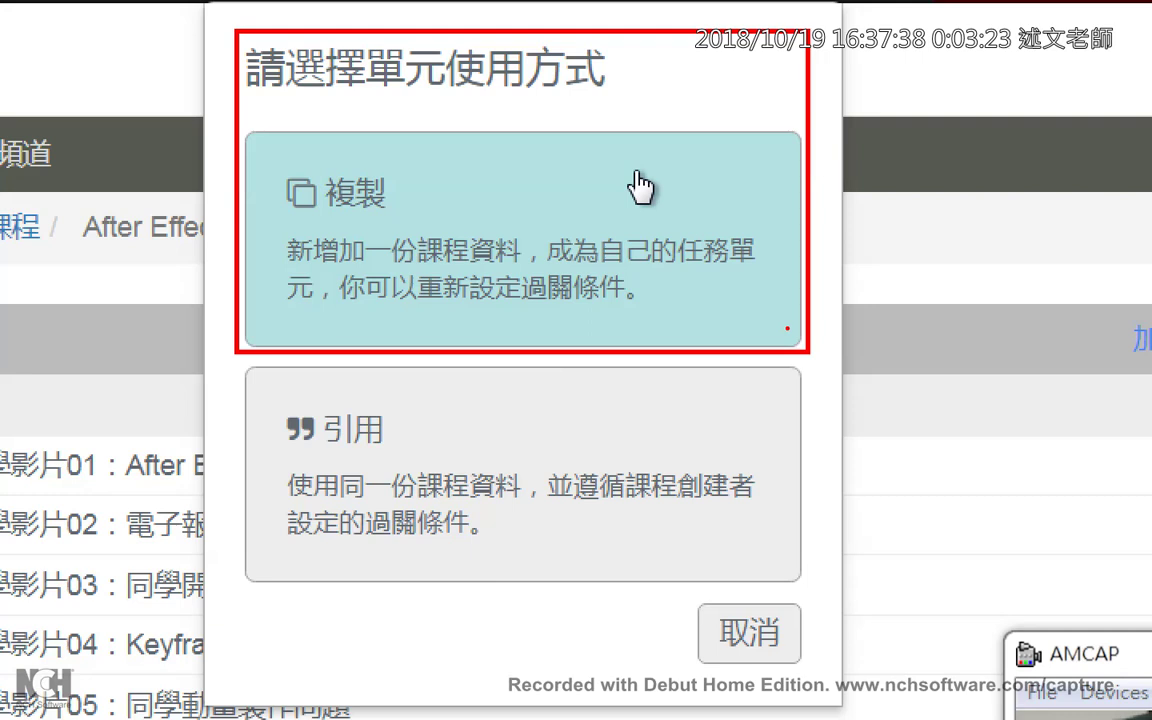
pyautogui.press('e')
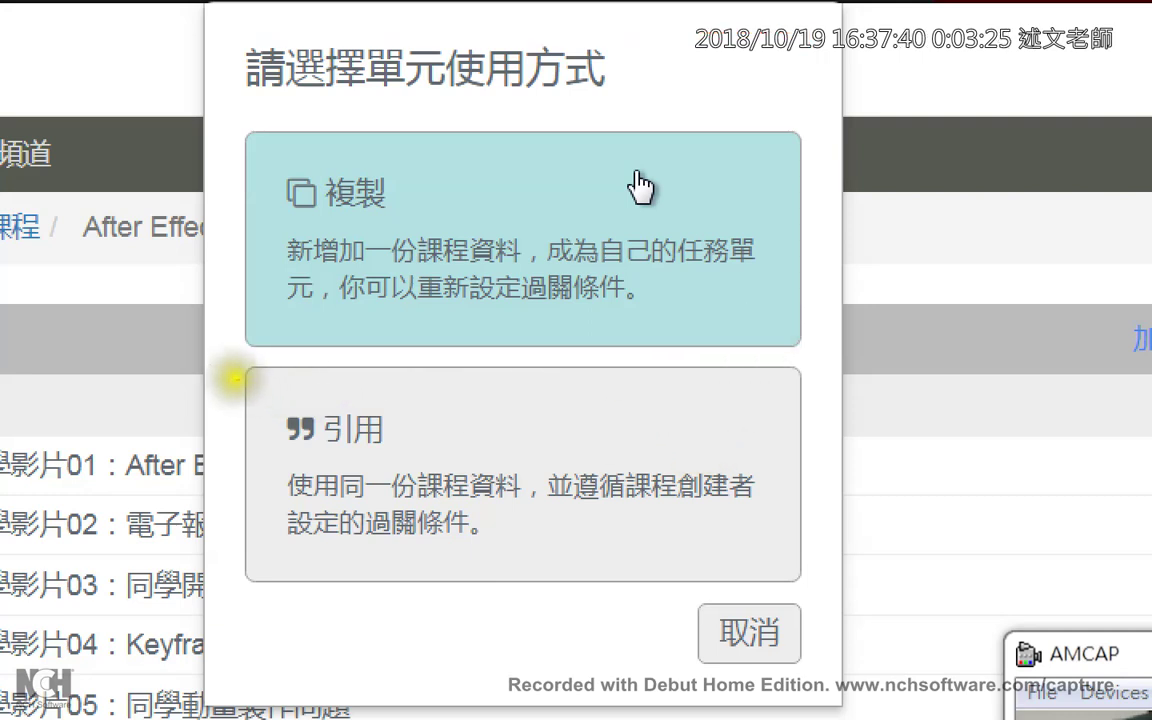
pyautogui.moveTo(234, 378)
pyautogui.mouseDown()
pyautogui.moveTo(586, 535)
pyautogui.moveTo(766, 549)
pyautogui.moveTo(815, 570)
pyautogui.mouseUp()
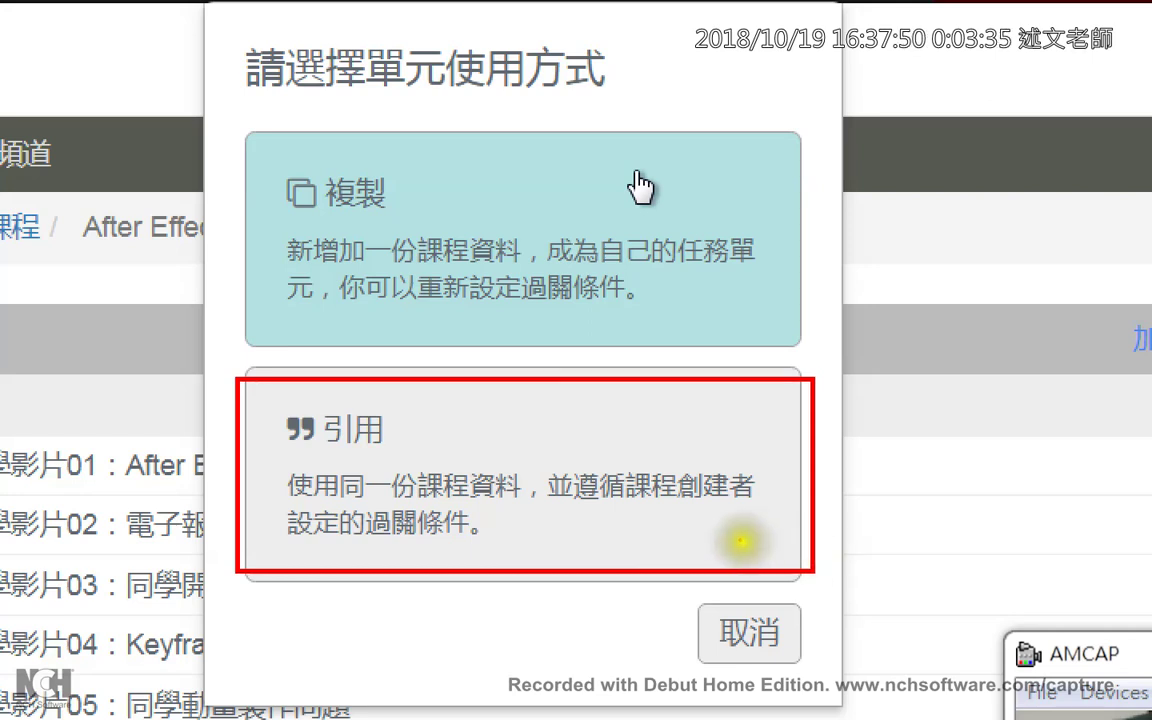
pyautogui.moveTo(413, 184); pyautogui.dragTo(470, 152)
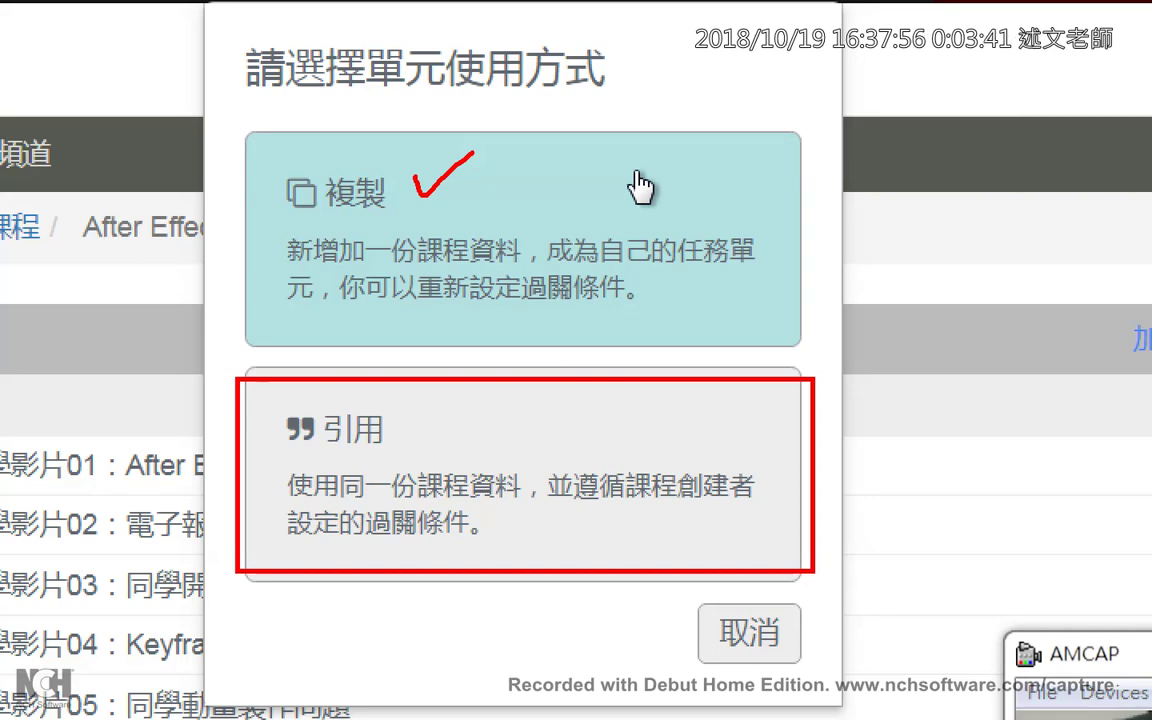
pyautogui.press('Escape')
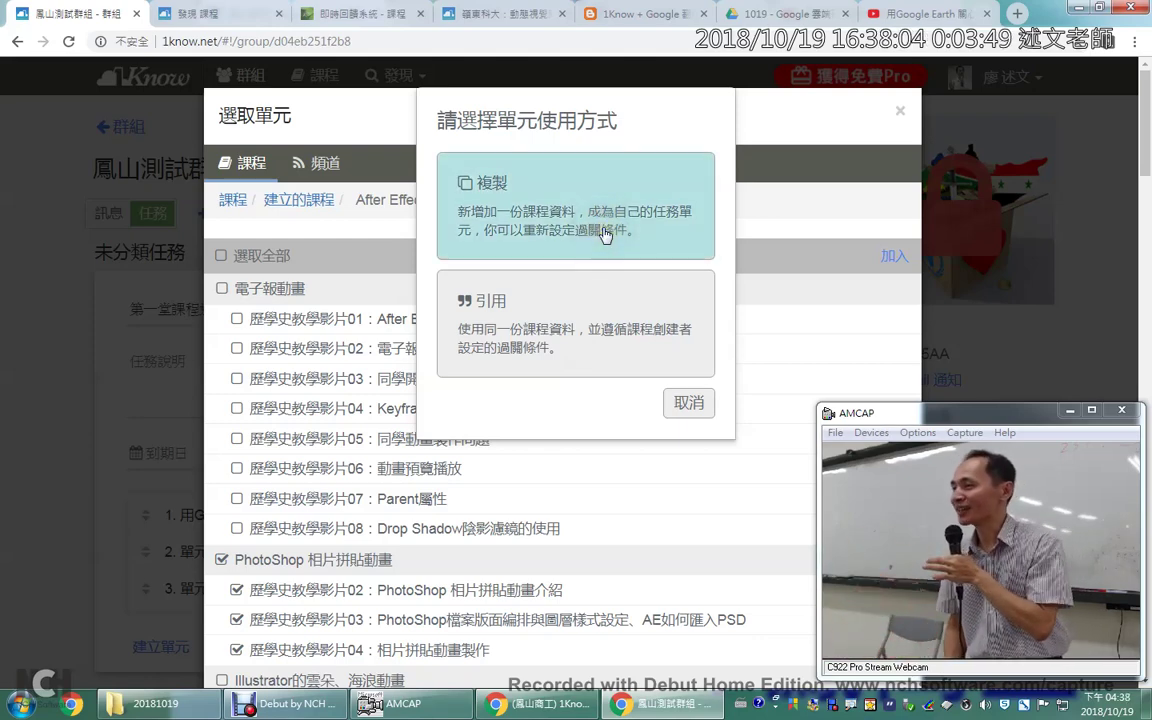
# Add the selected PhotoShop 相片拼貼動畫 units to the task by reference (引用).
pyautogui.click(543, 306)
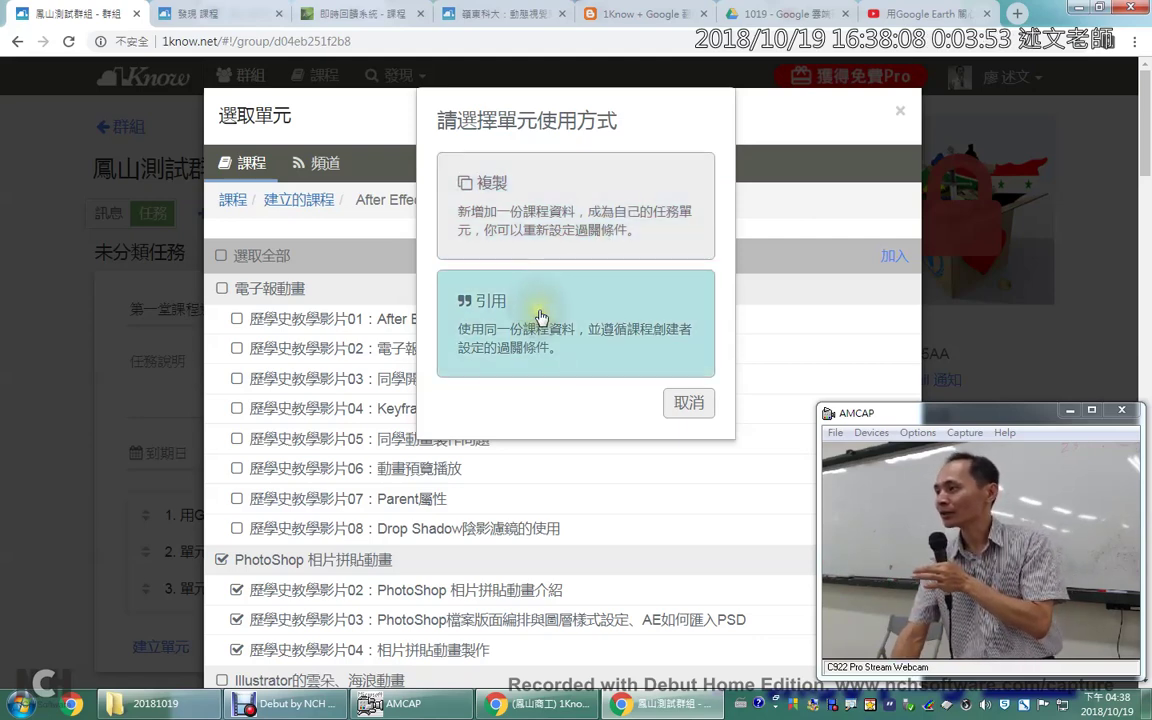
pyautogui.click(540, 317)
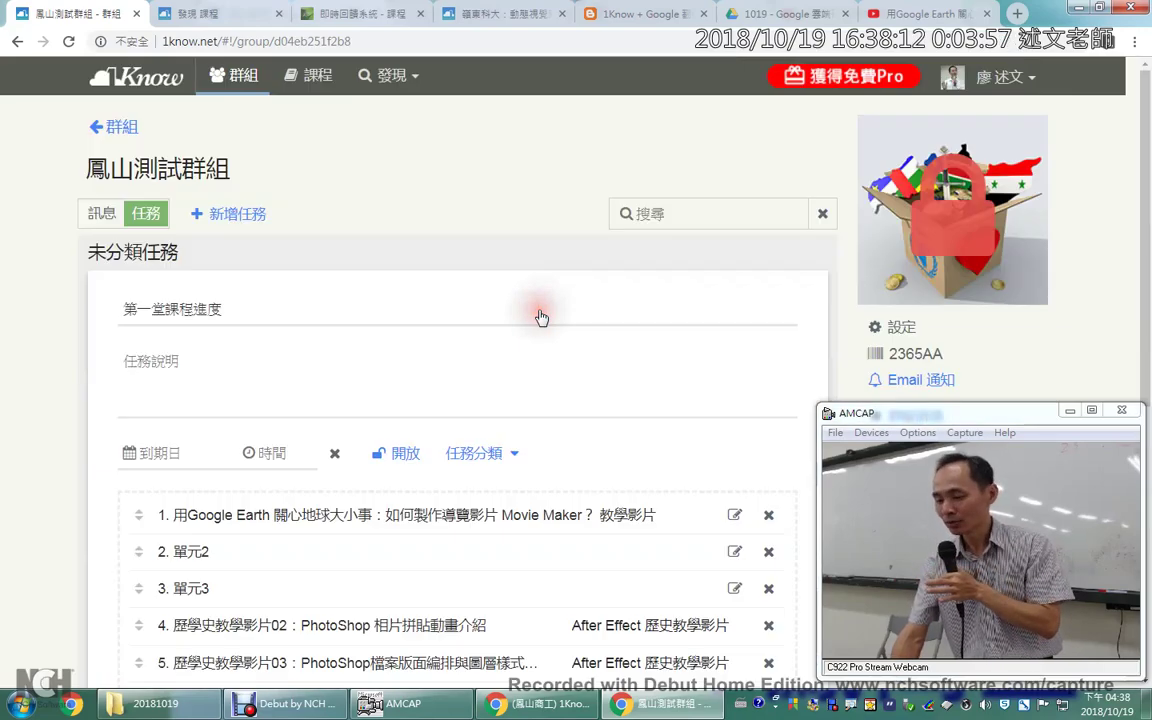
# Save the task 第一堂課程進度 with its six units and expand its unit list.
pyautogui.scroll(-3, 537, 320)
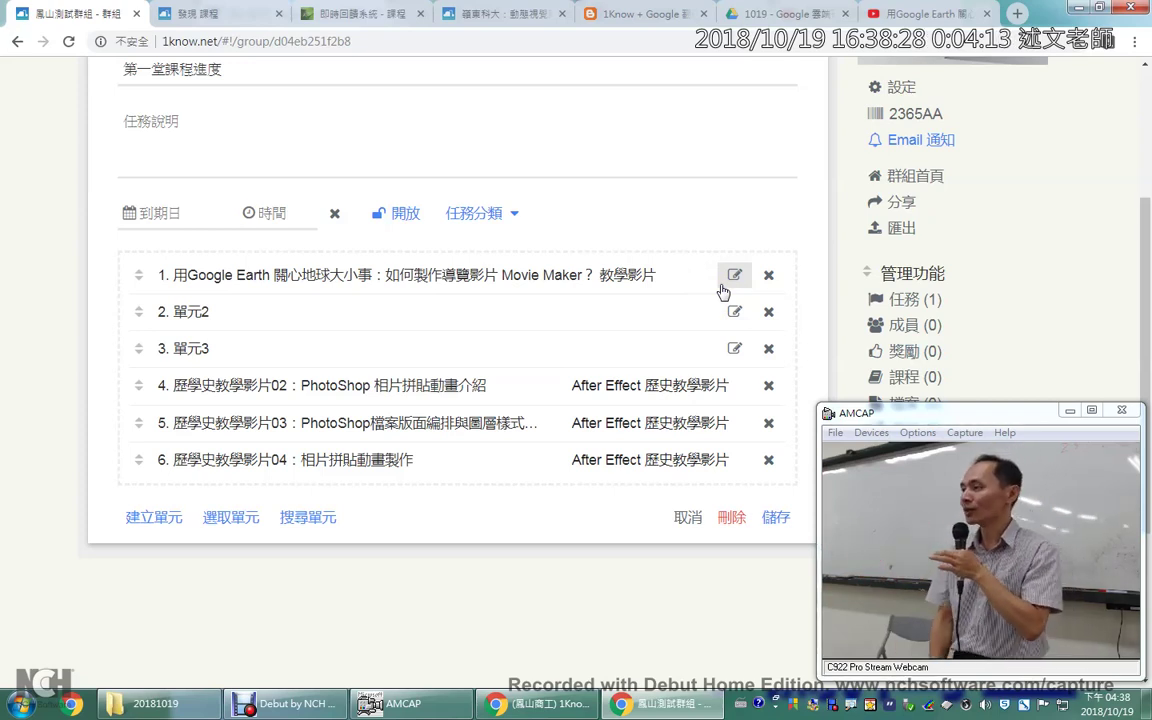
pyautogui.click(772, 517)
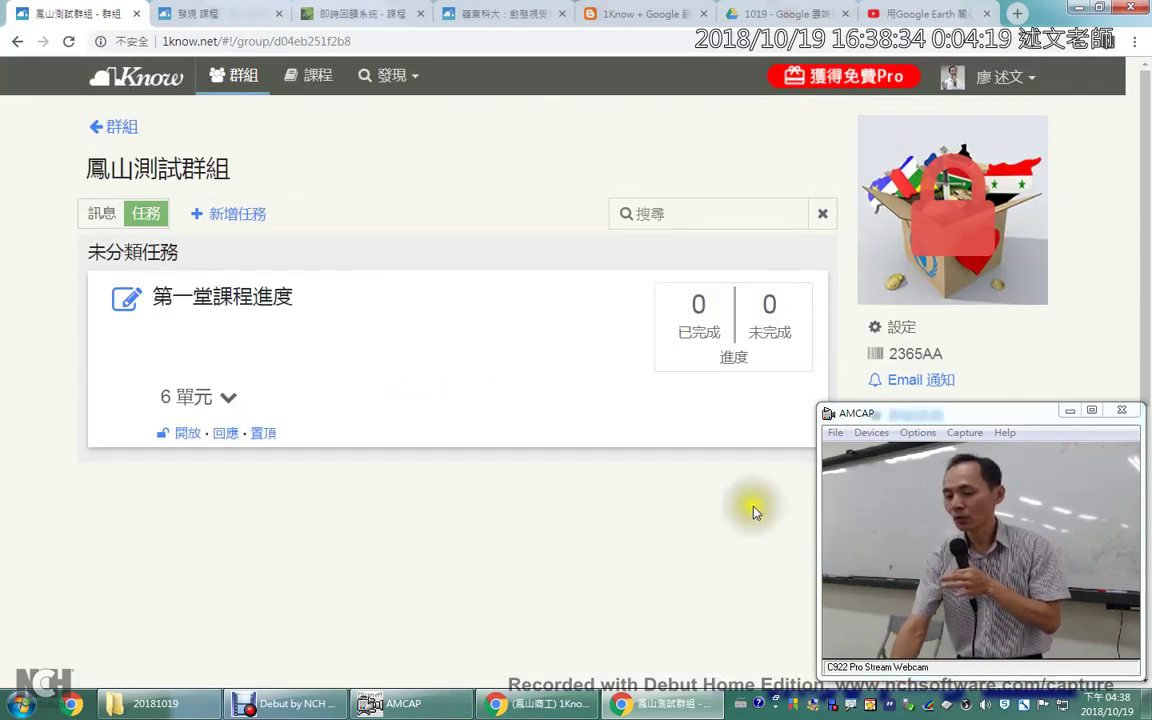
pyautogui.click(231, 398)
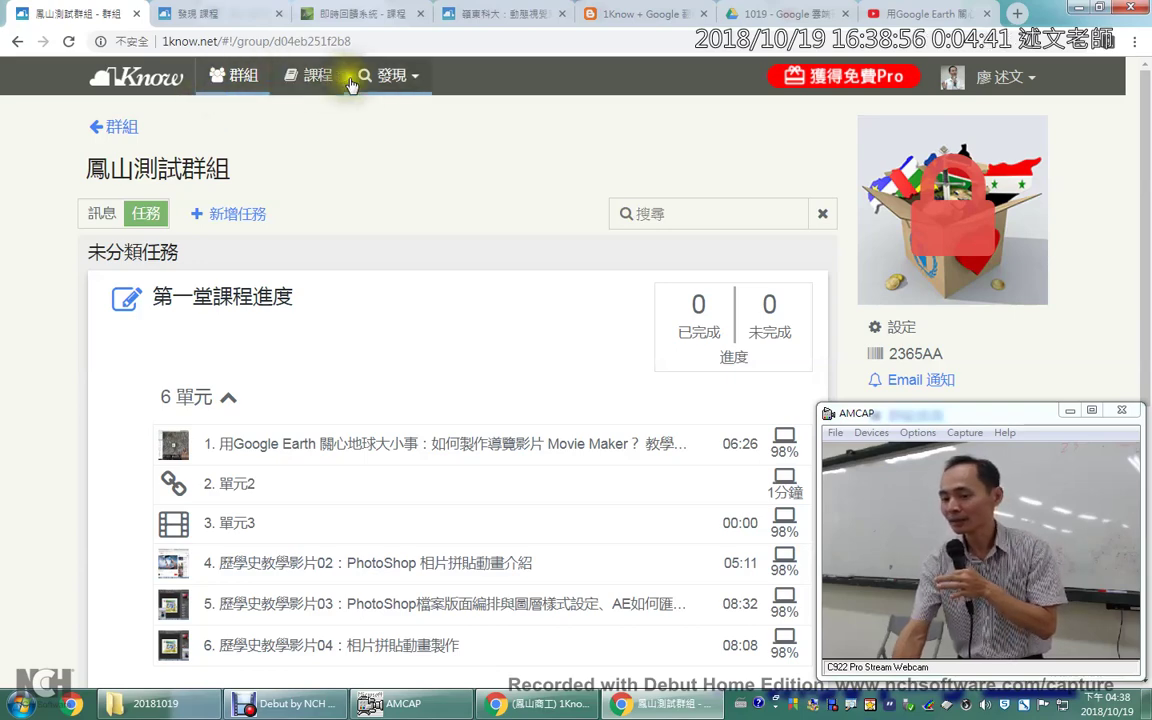
# Create a new course named 鳳山課程測試 in the course area (課程).
pyautogui.click(307, 84)
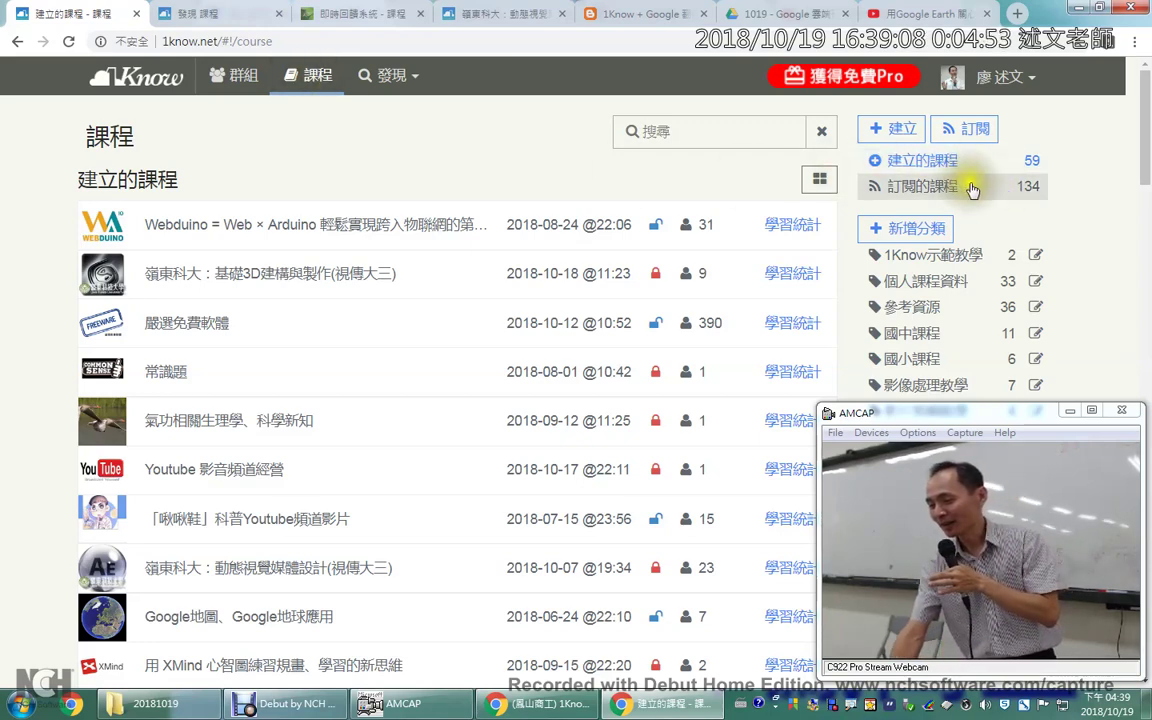
pyautogui.click(901, 131)
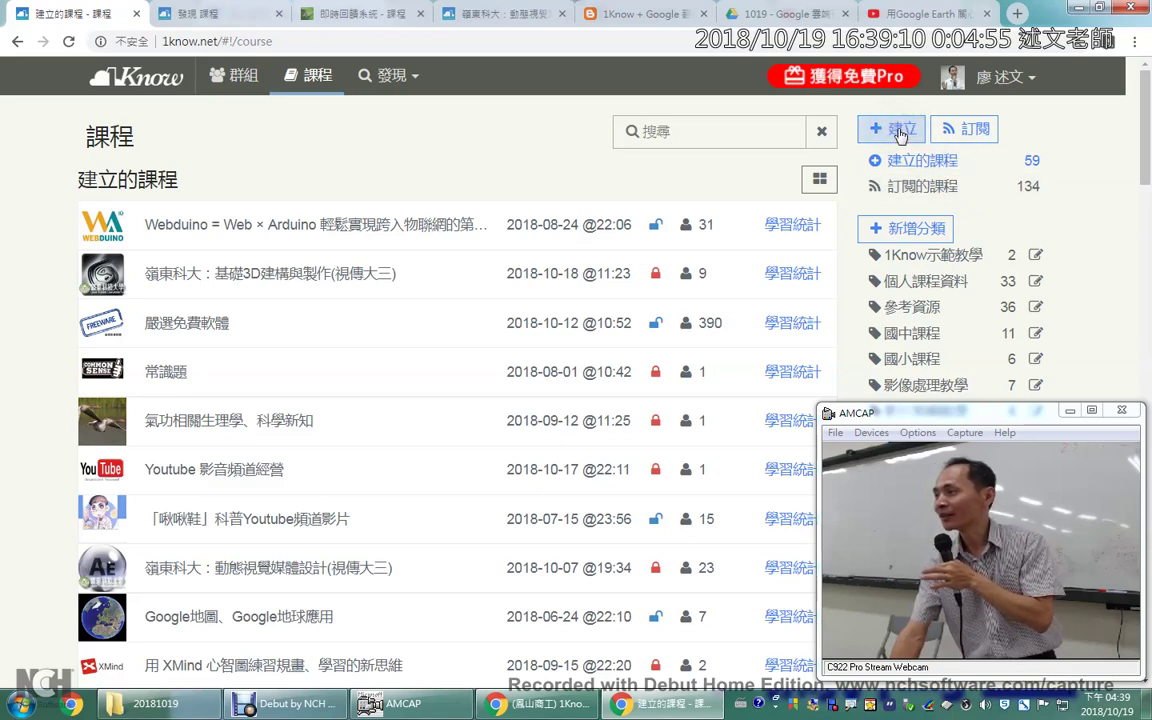
pyautogui.click(900, 132)
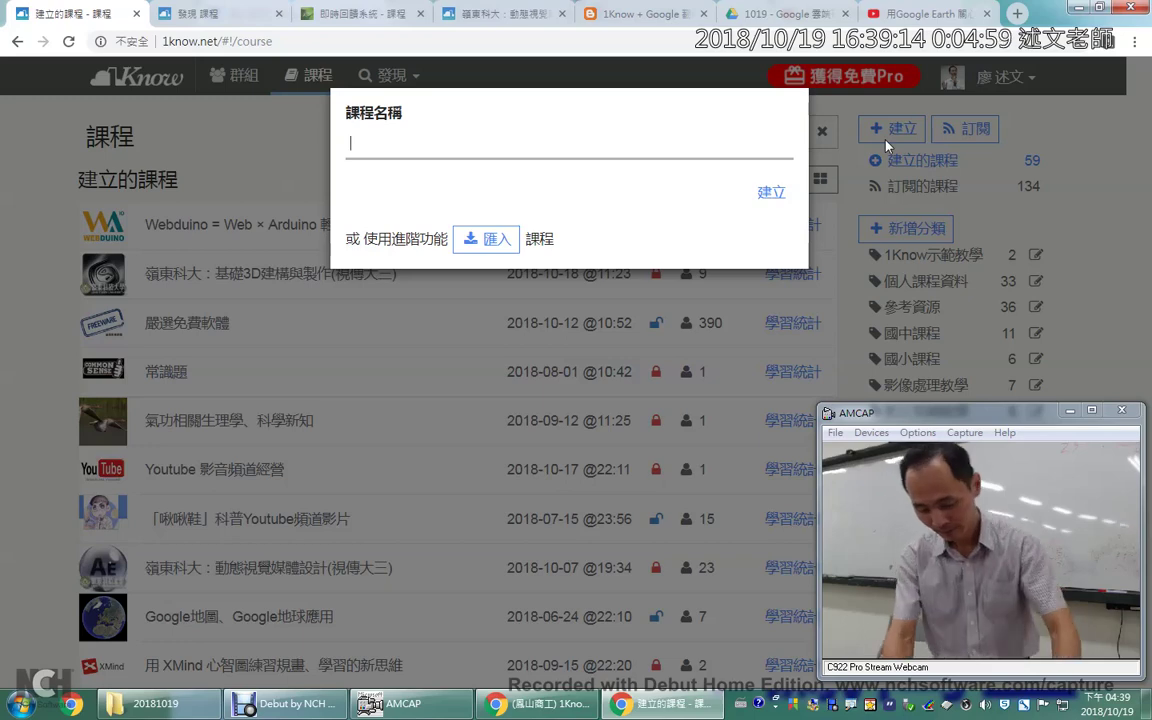
pyautogui.write('鳳')
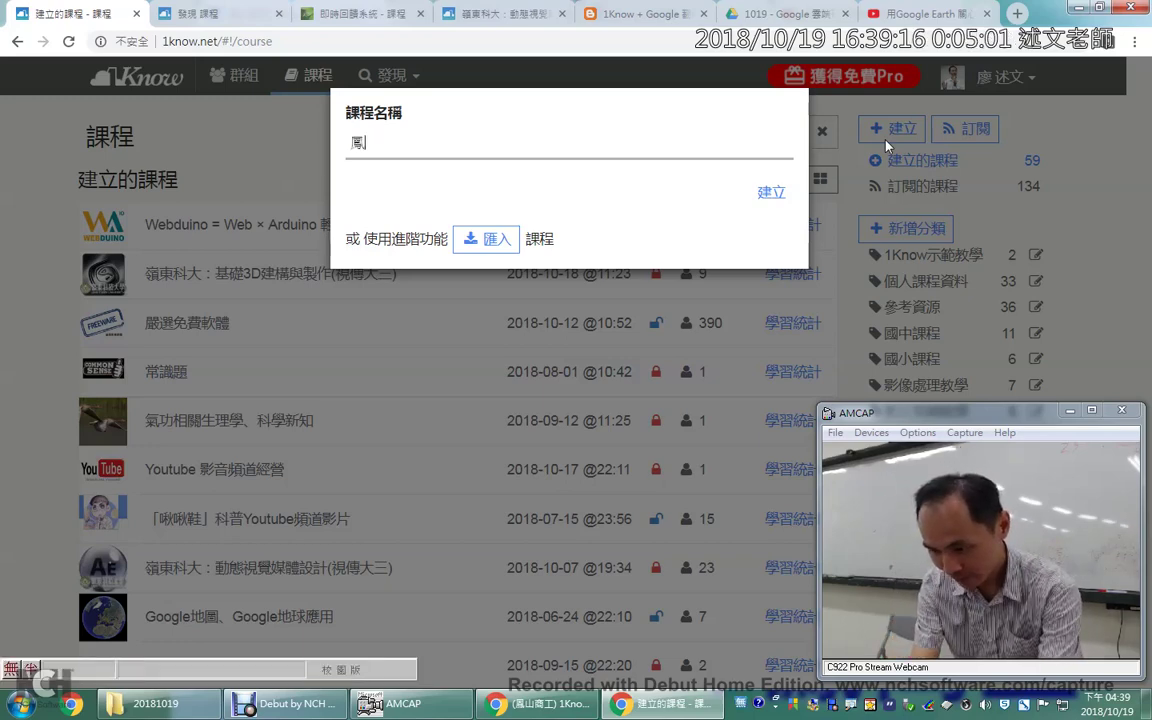
pyautogui.write('山課程測')
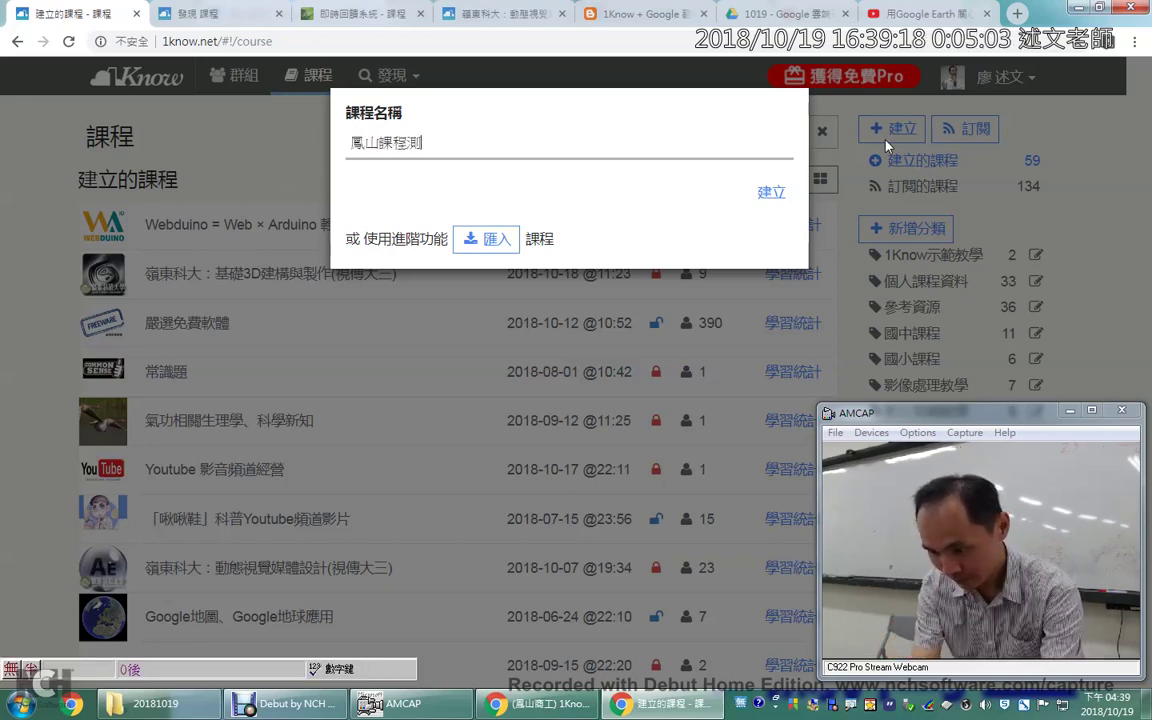
pyautogui.write('試')
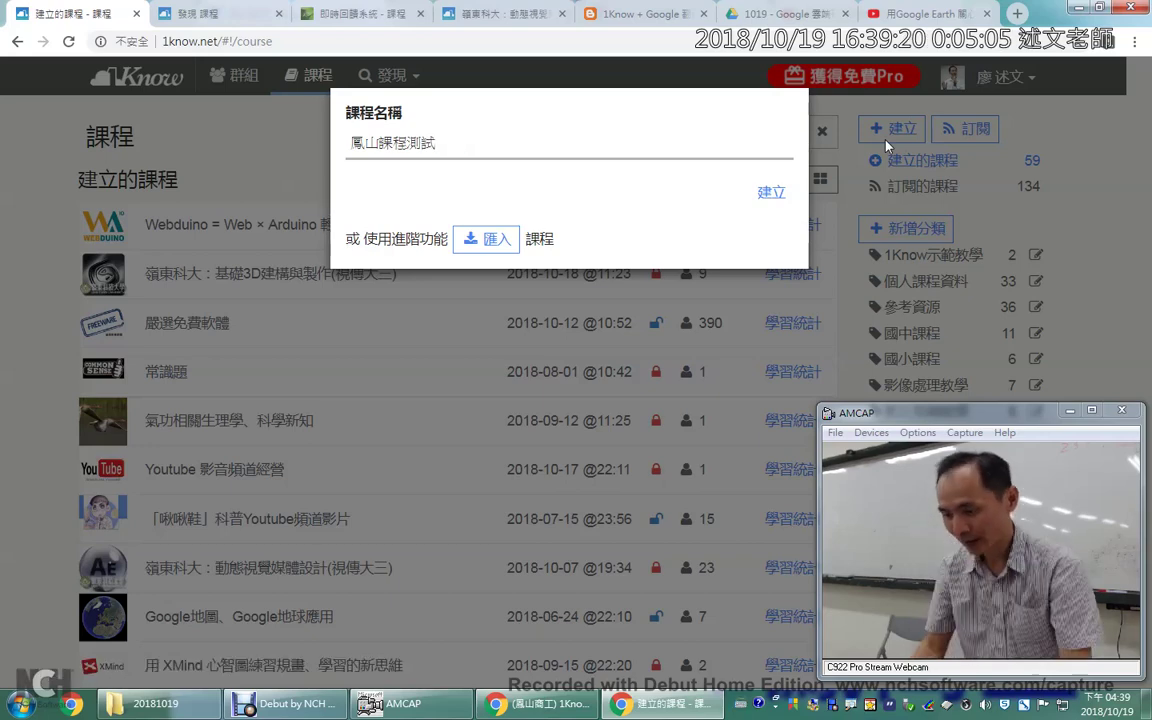
pyautogui.click(766, 191)
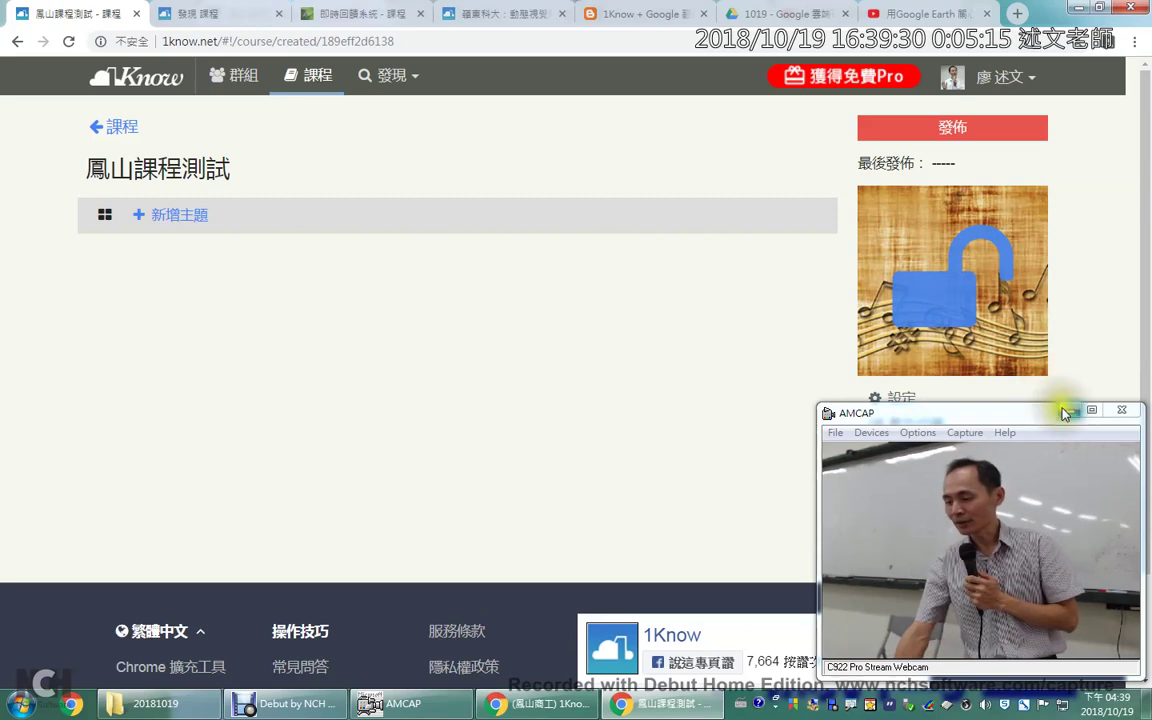
# Clear the webcam window out of the way, view the settings (設定) of 鳳山課程測試, and return to the course page.
pyautogui.moveTo(1060, 412); pyautogui.dragTo(208, 420)
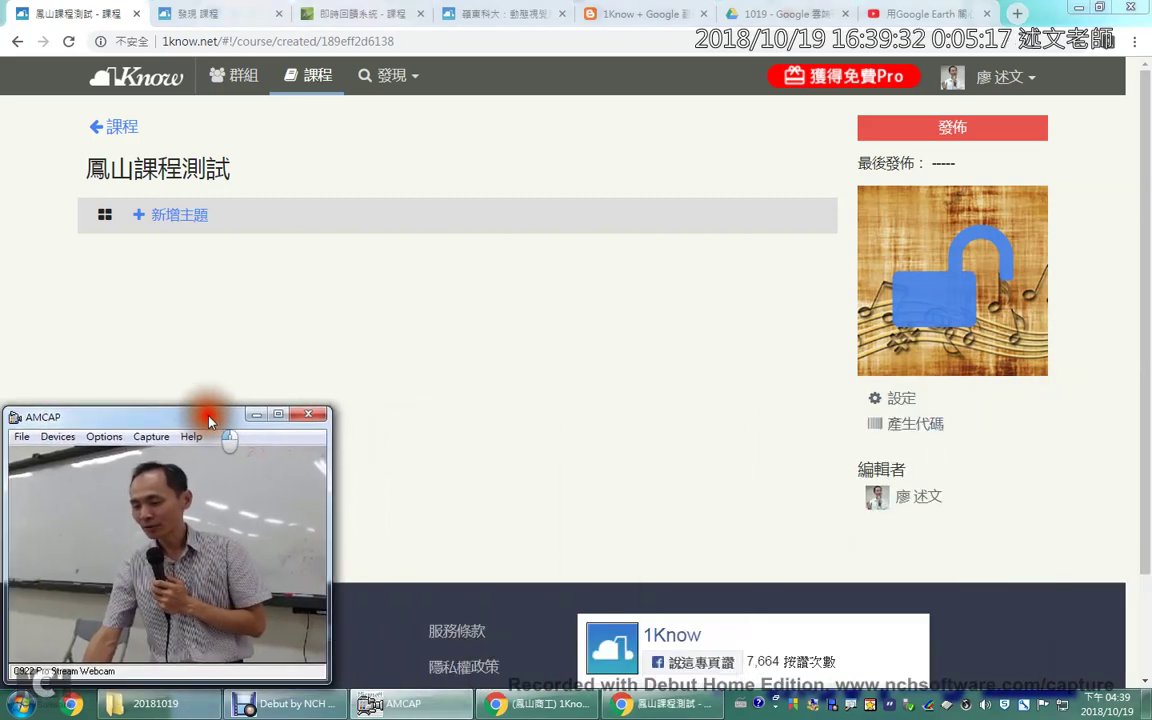
pyautogui.click(901, 400)
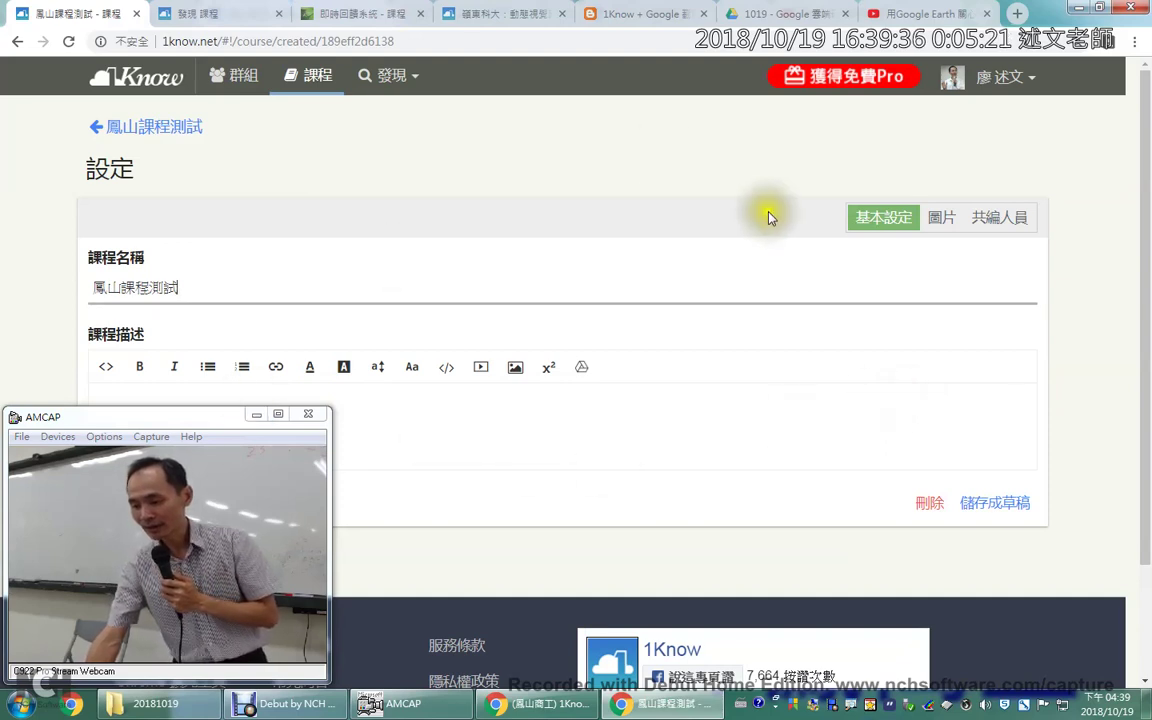
pyautogui.click(256, 414)
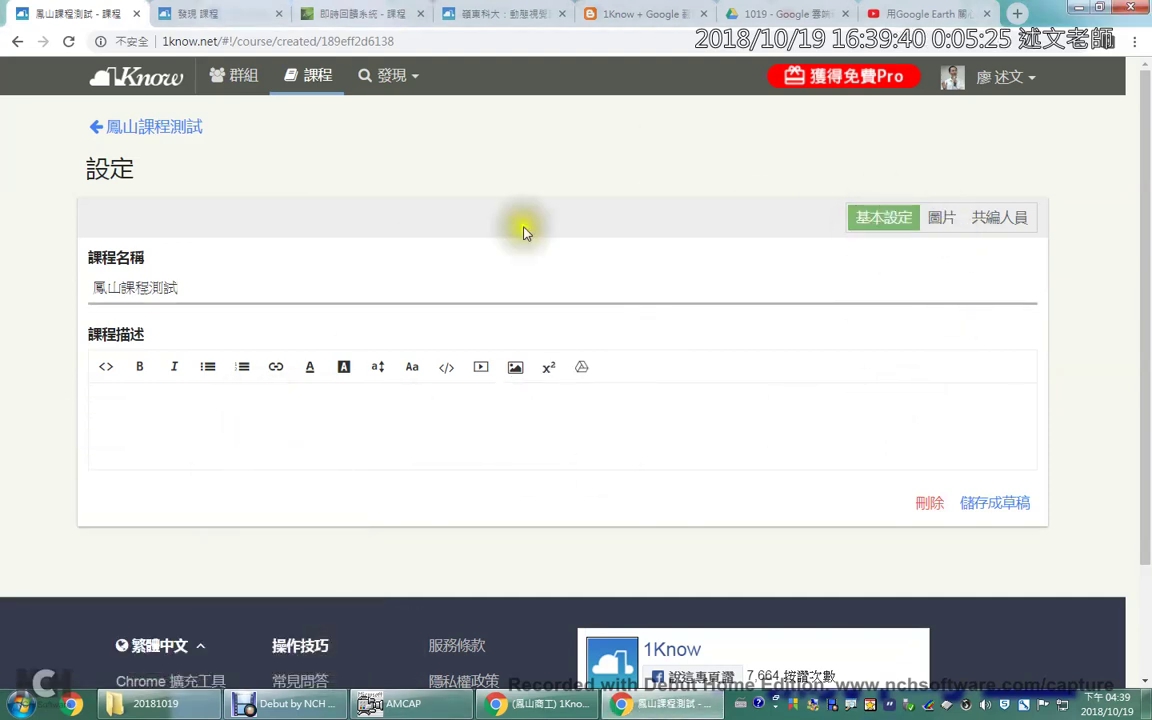
pyautogui.click(166, 132)
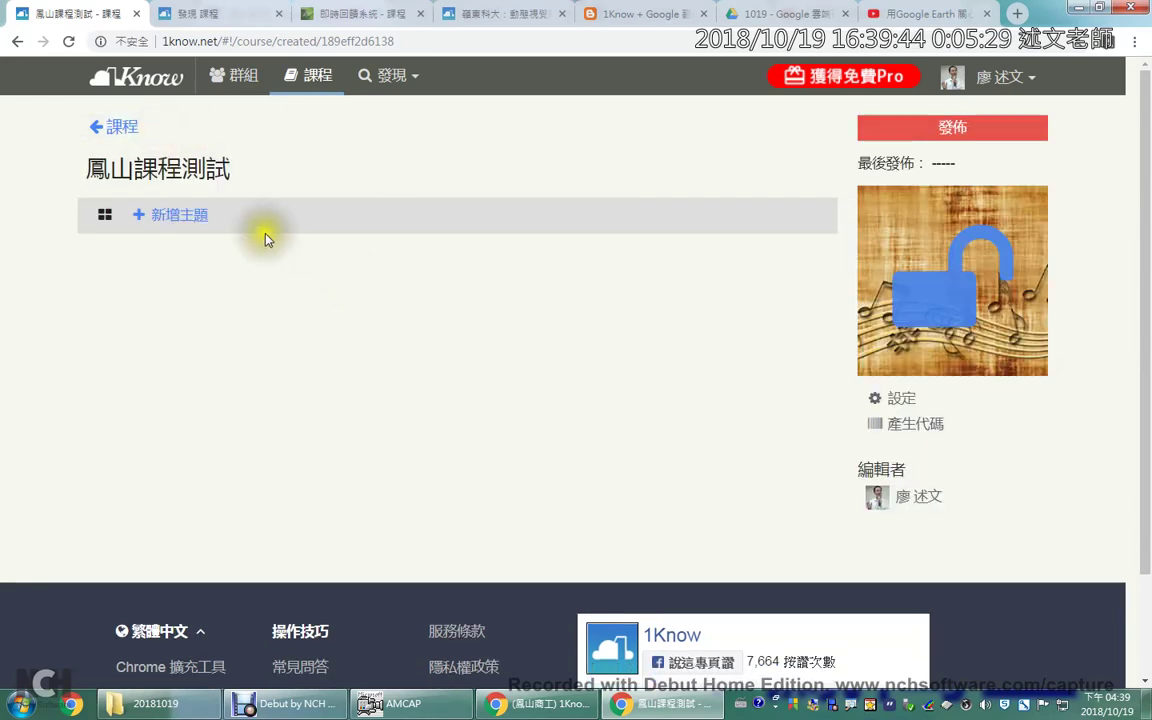
# Add two topics named 主題1 and 主題2 to the course and save them as drafts.
pyautogui.click(177, 228)
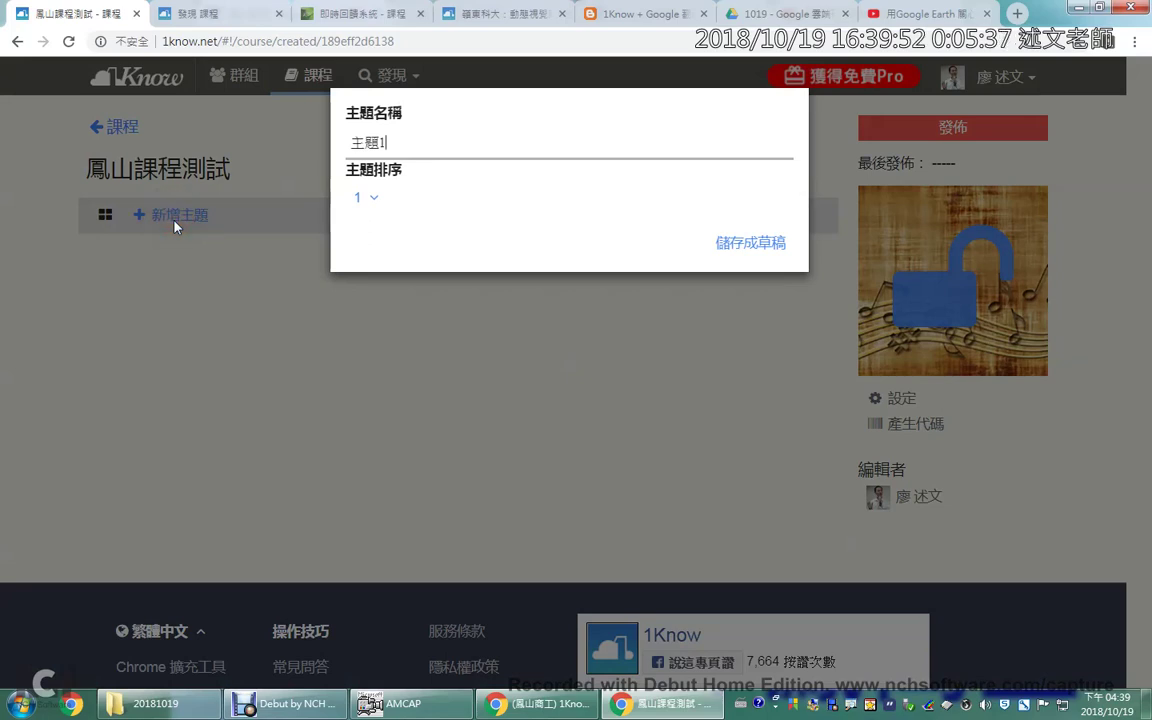
pyautogui.click(728, 245)
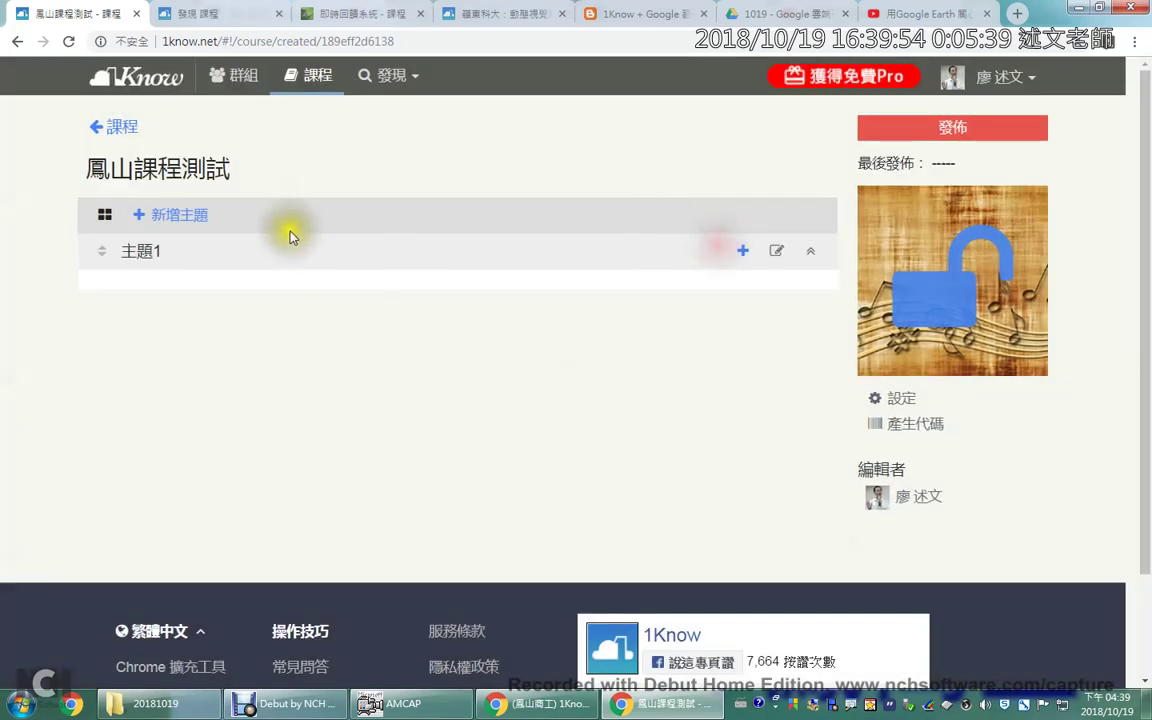
pyautogui.click(200, 214)
pyautogui.click(753, 245)
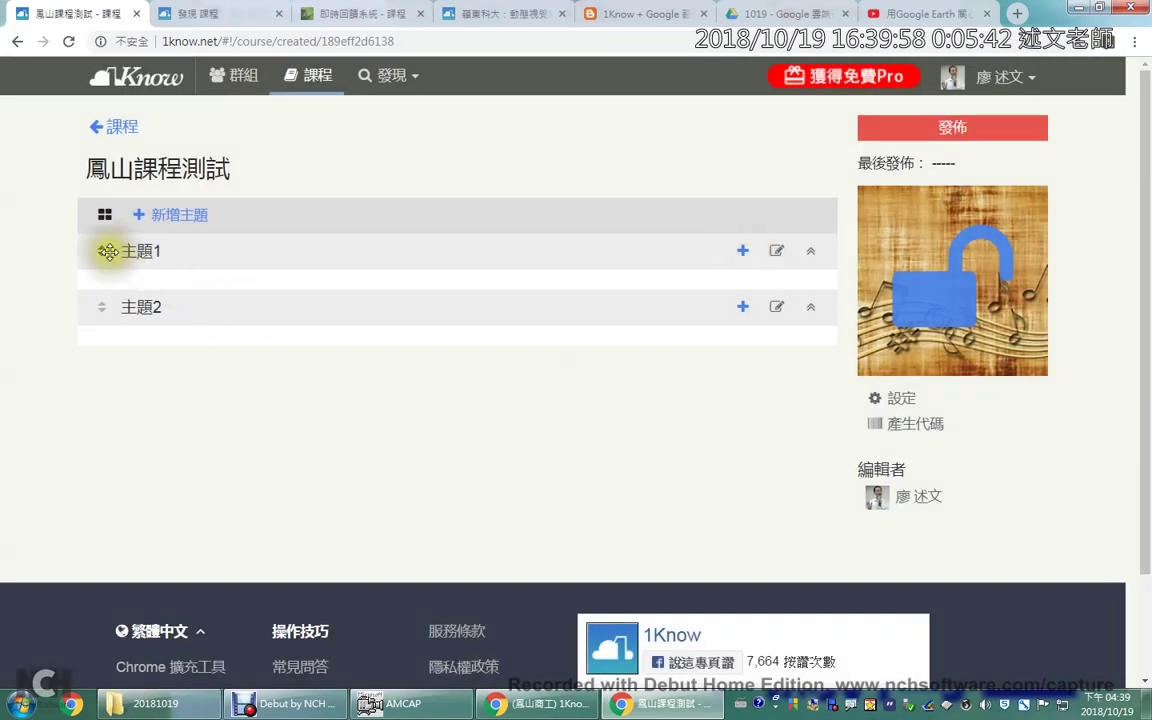
pyautogui.moveTo(111, 252)
pyautogui.mouseDown()
pyautogui.moveTo(110, 321)
pyautogui.moveTo(110, 250)
pyautogui.mouseUp()
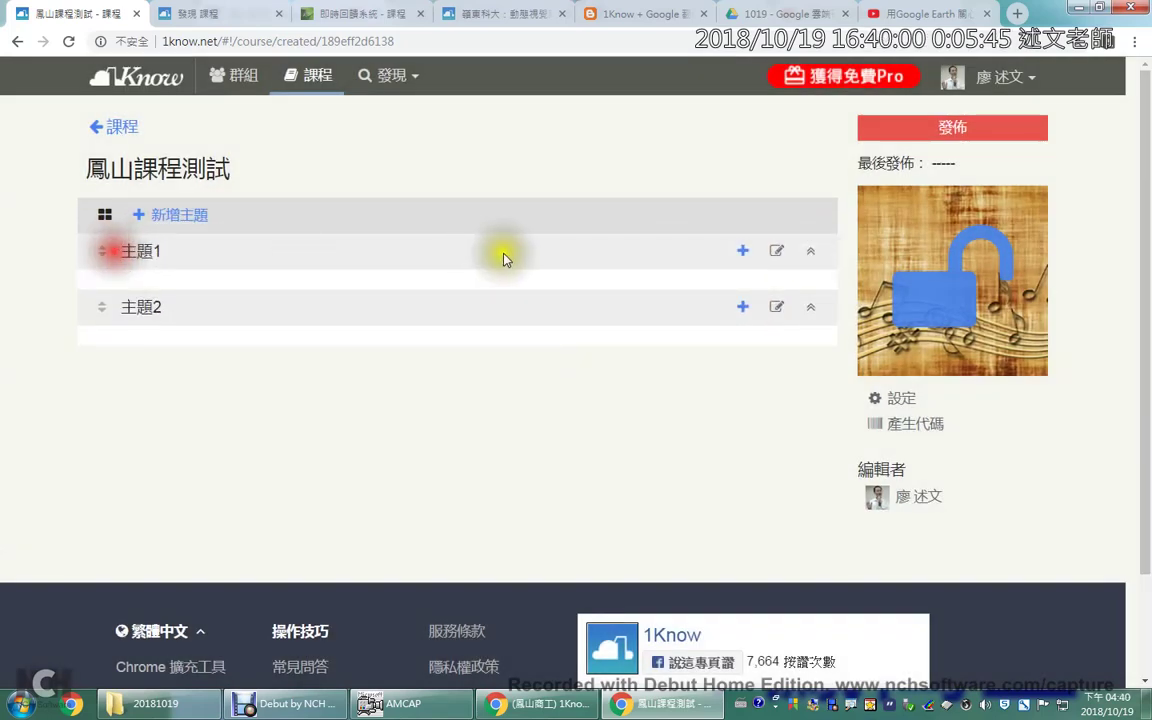
# Examine the unit types offered for a new unit in 主題1, and close the form without saving.
pyautogui.click(742, 250)
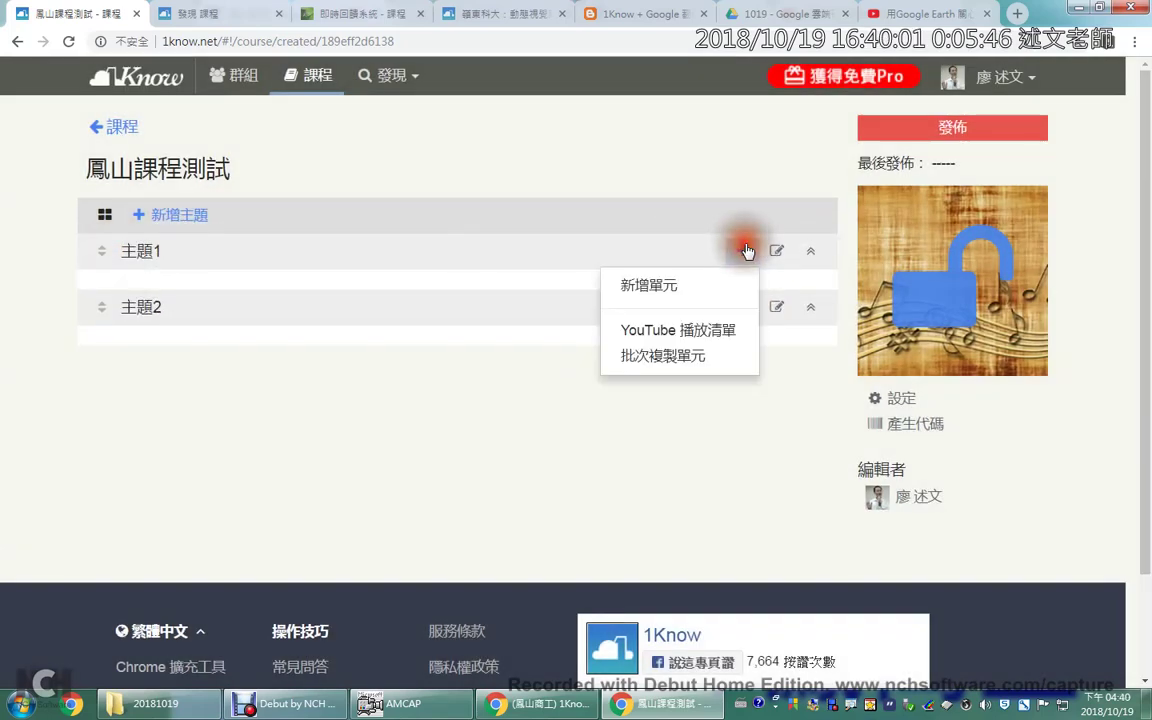
pyautogui.click(703, 287)
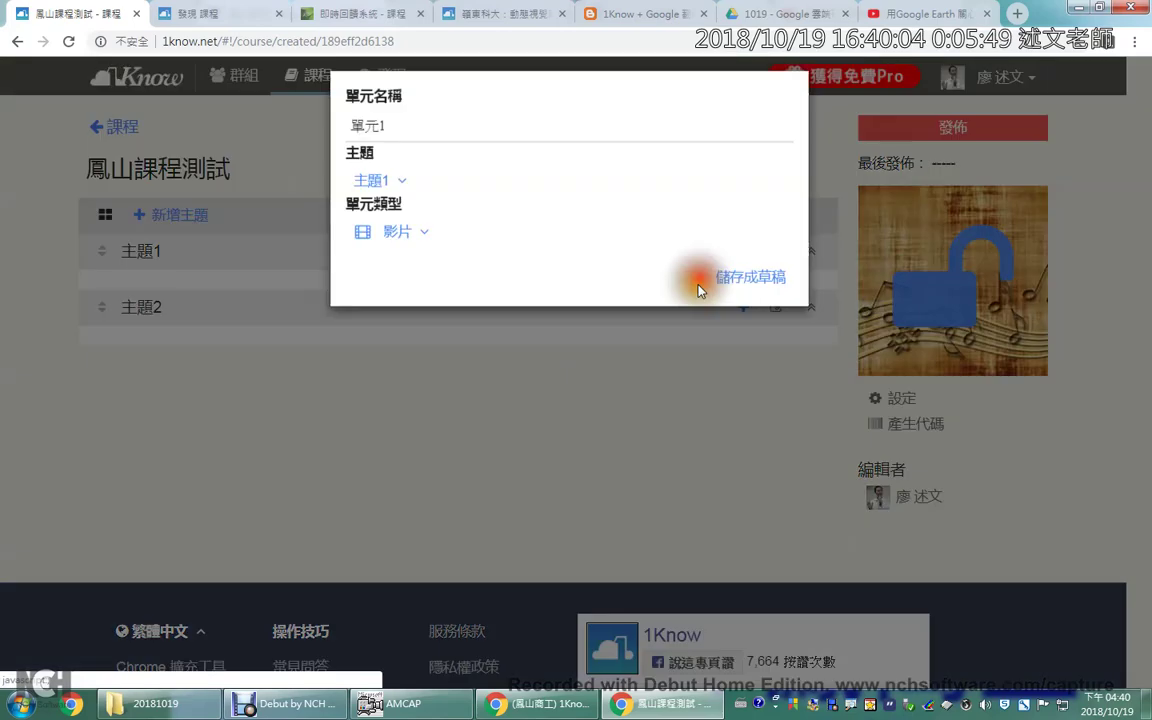
pyautogui.click(412, 249)
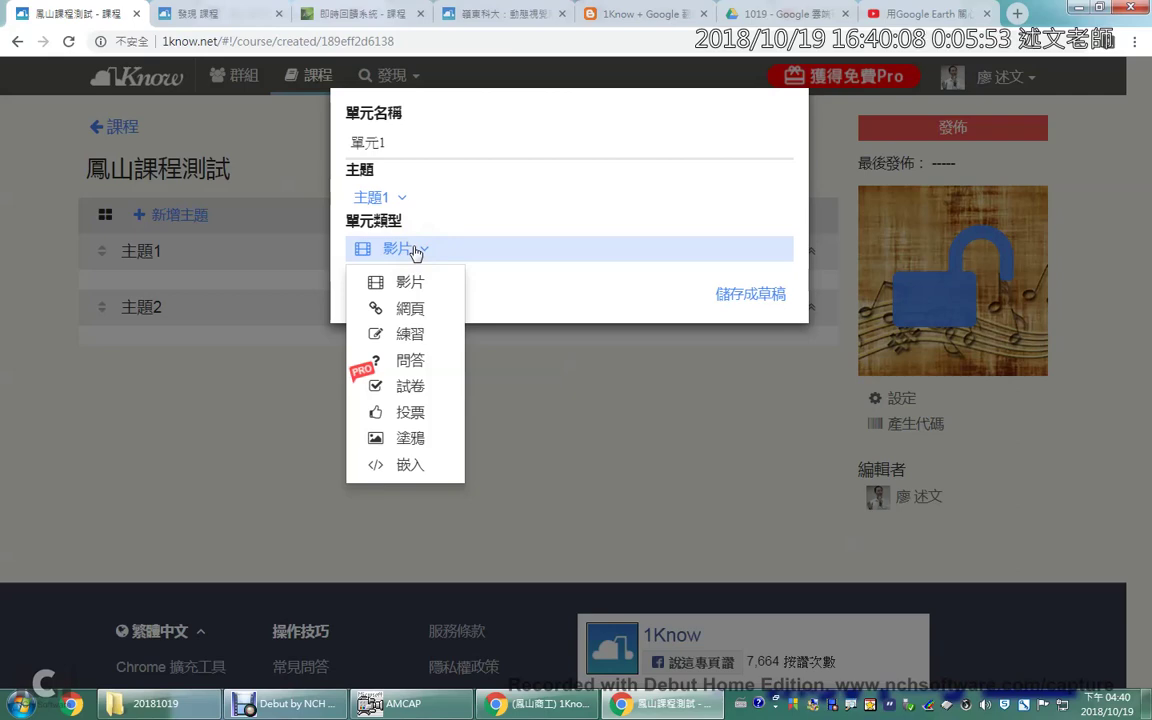
pyautogui.click(677, 375)
# Switch to YouTube and open the recommended video Disney Piano Collection - Relaxing Piano Music from the home page.
pyautogui.click(903, 14)
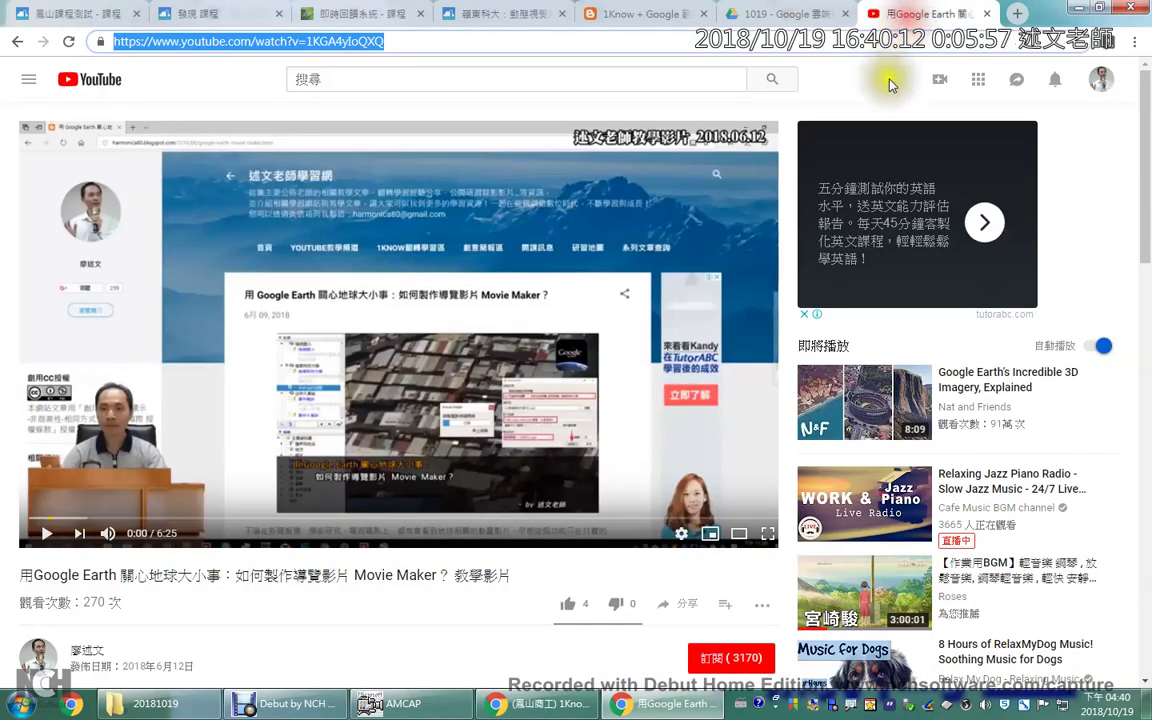
pyautogui.click(1100, 80)
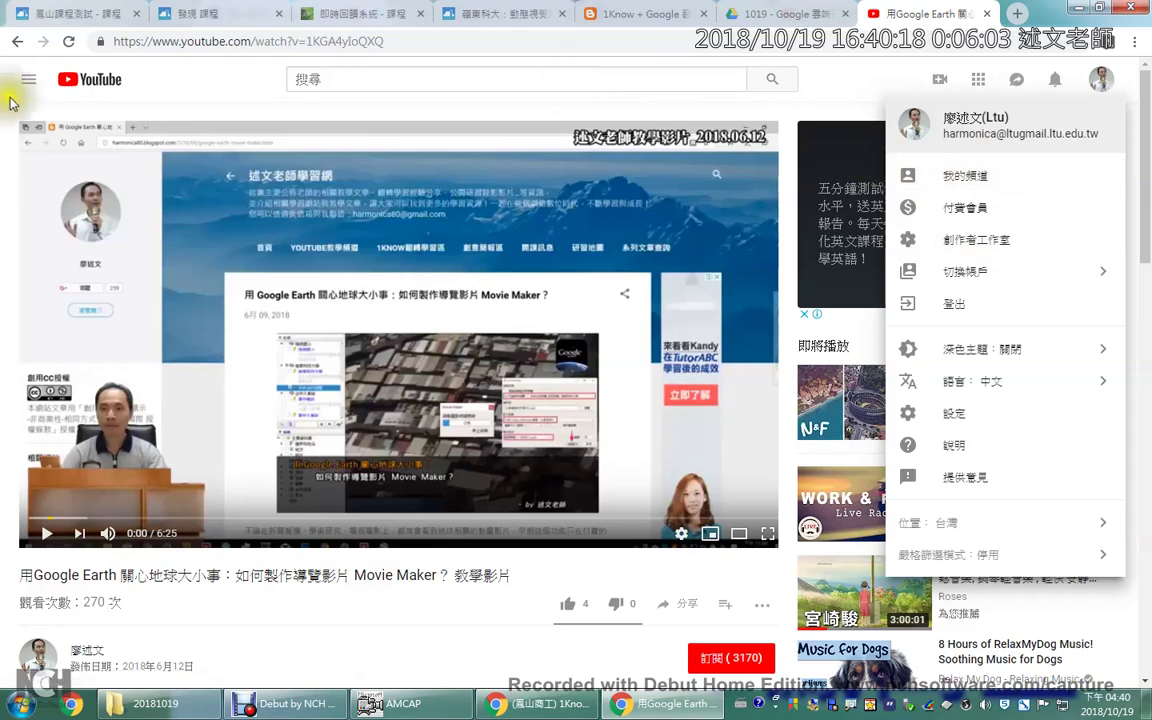
pyautogui.click(19, 43)
pyautogui.click(19, 43)
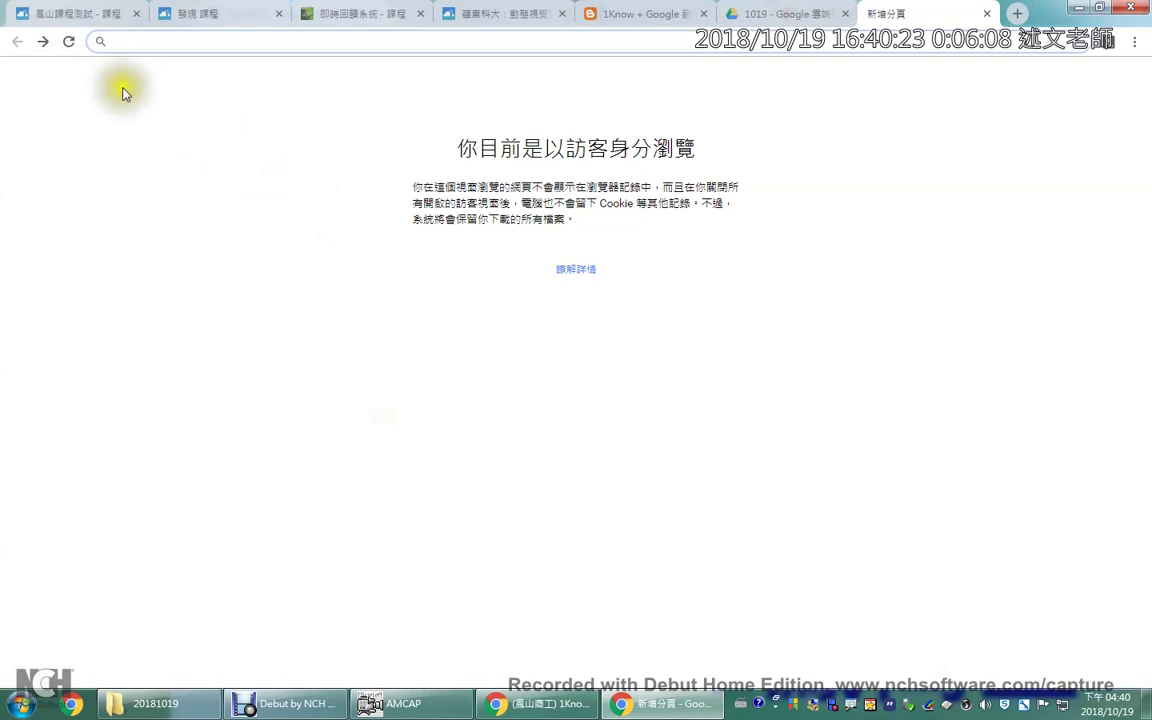
pyautogui.click(43, 42)
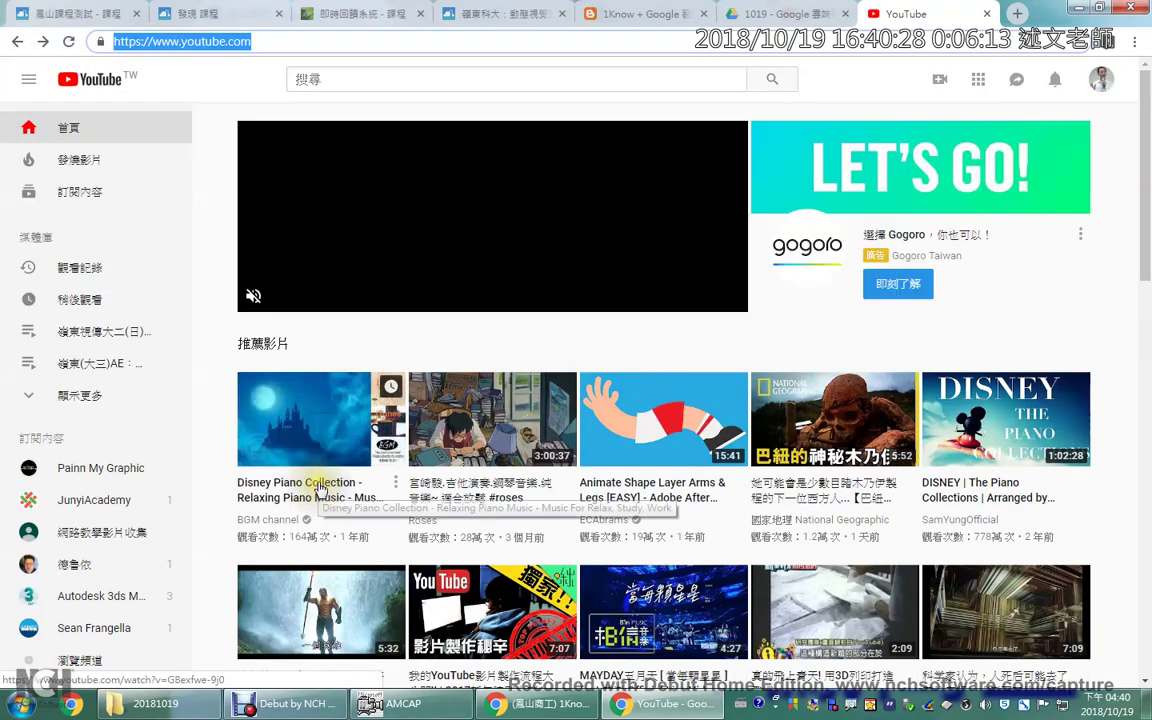
pyautogui.click(320, 488)
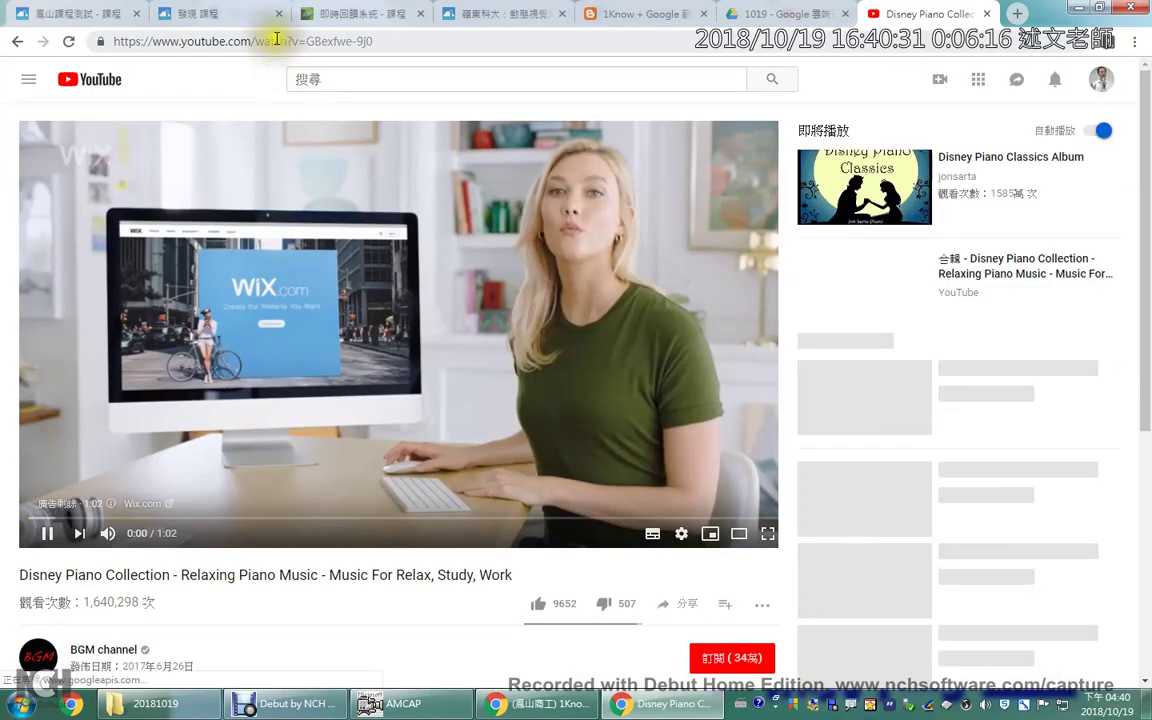
# Open the Disney Piano Collection mix (合輯) from the suggestions, copy its web address, and pause playback.
pyautogui.click(275, 40)
pyautogui.rightClick(275, 40)
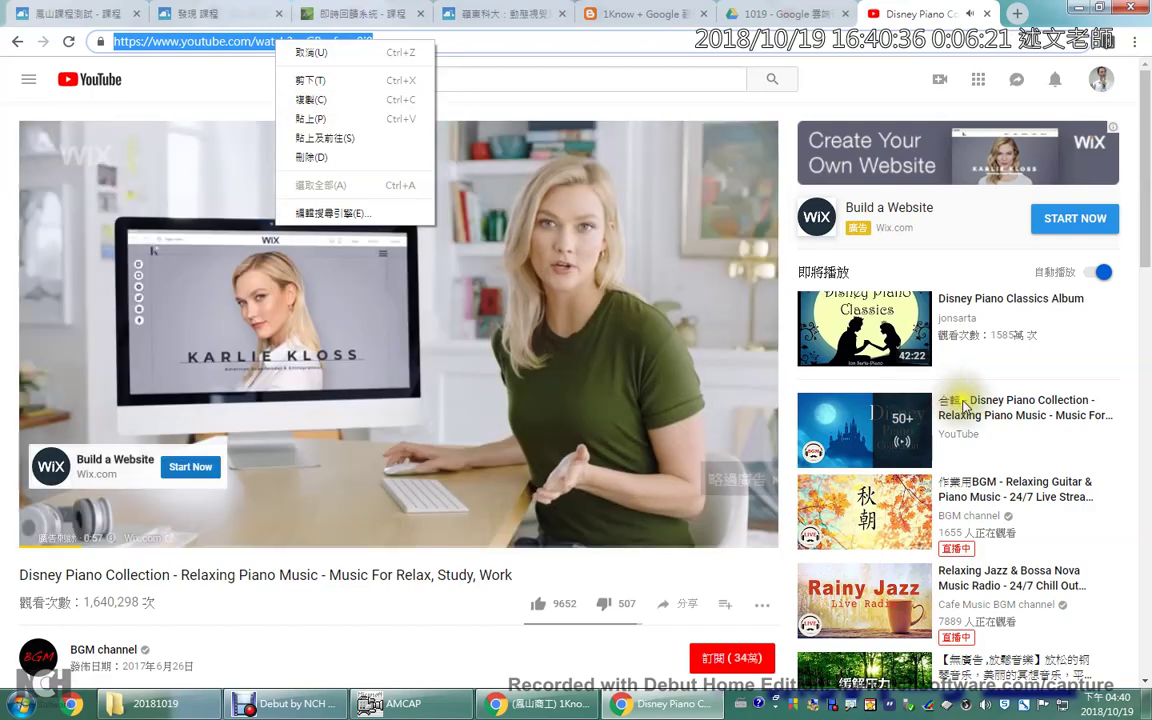
pyautogui.click(943, 400)
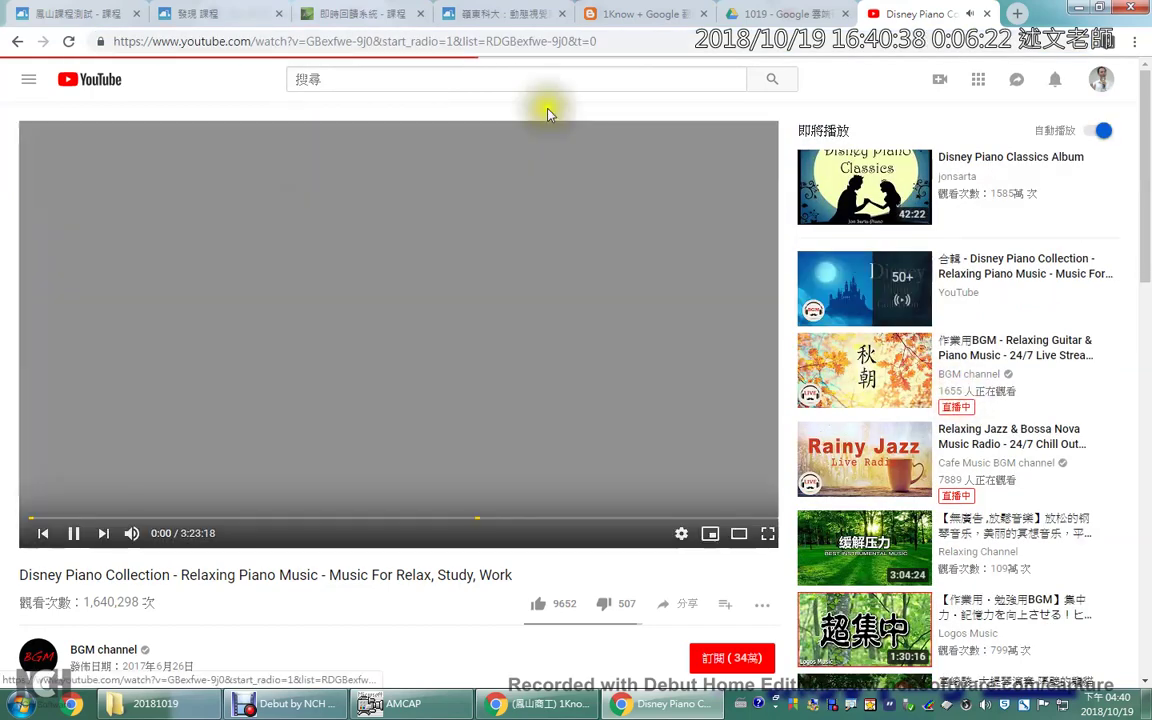
pyautogui.click(518, 40)
pyautogui.hotkey('ctrl', 'c')
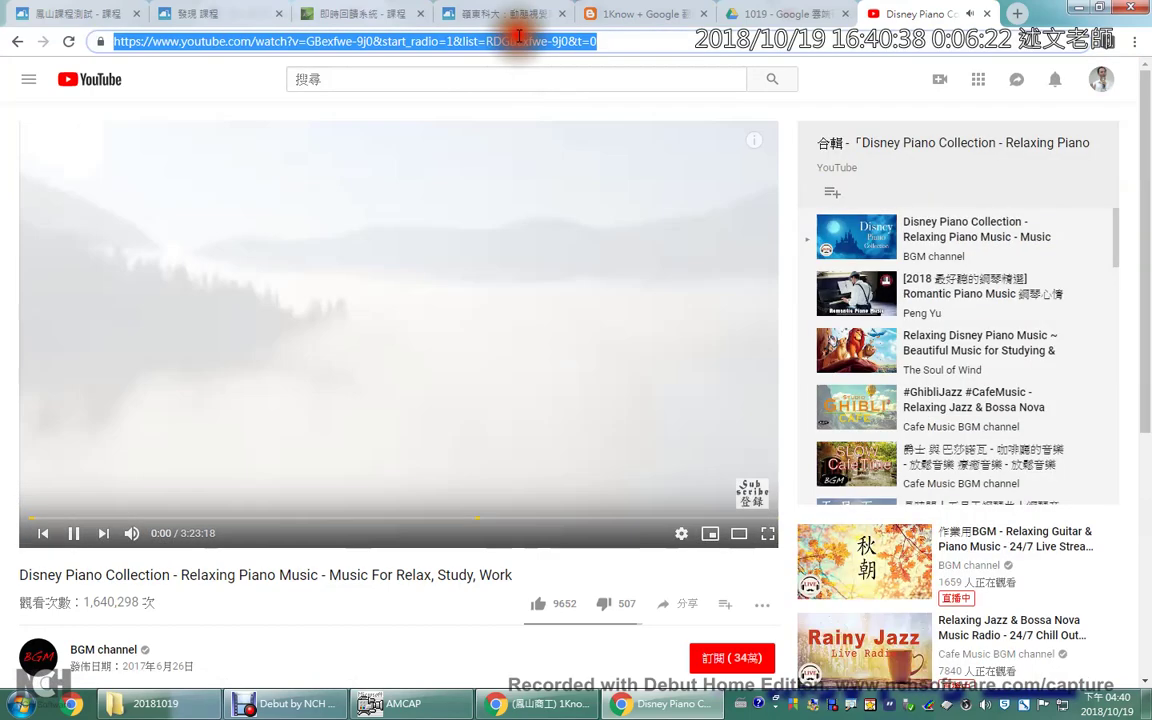
pyautogui.rightClick(525, 42)
pyautogui.click(545, 95)
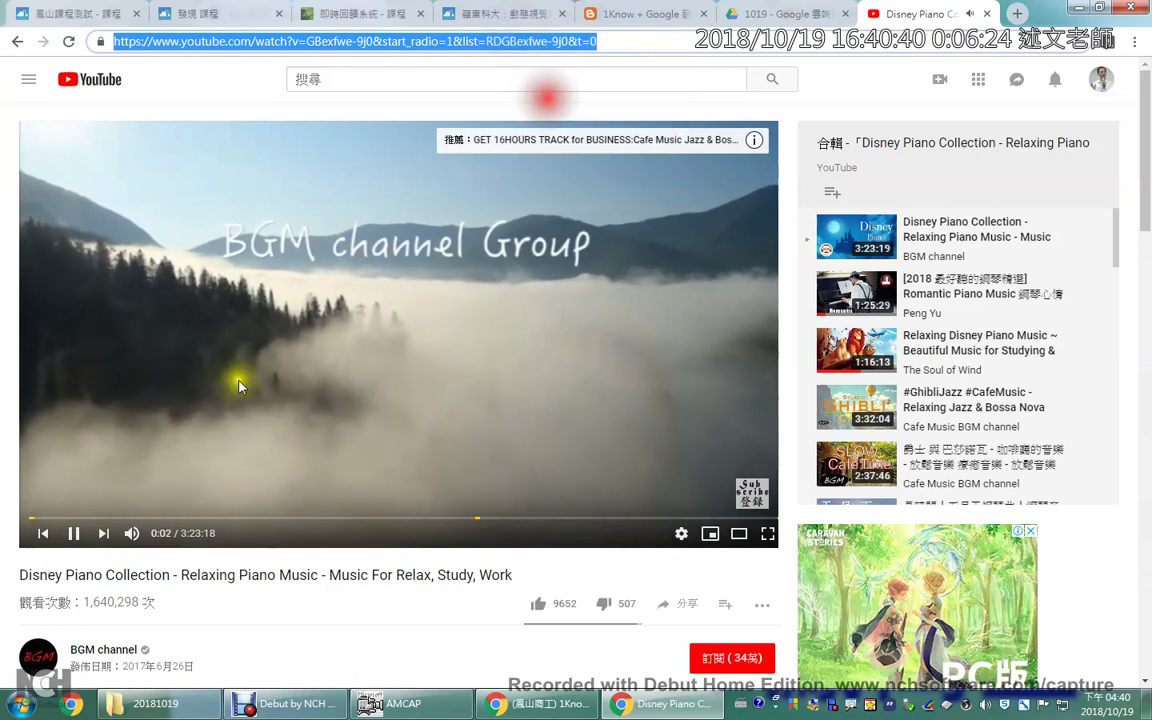
pyautogui.click(73, 533)
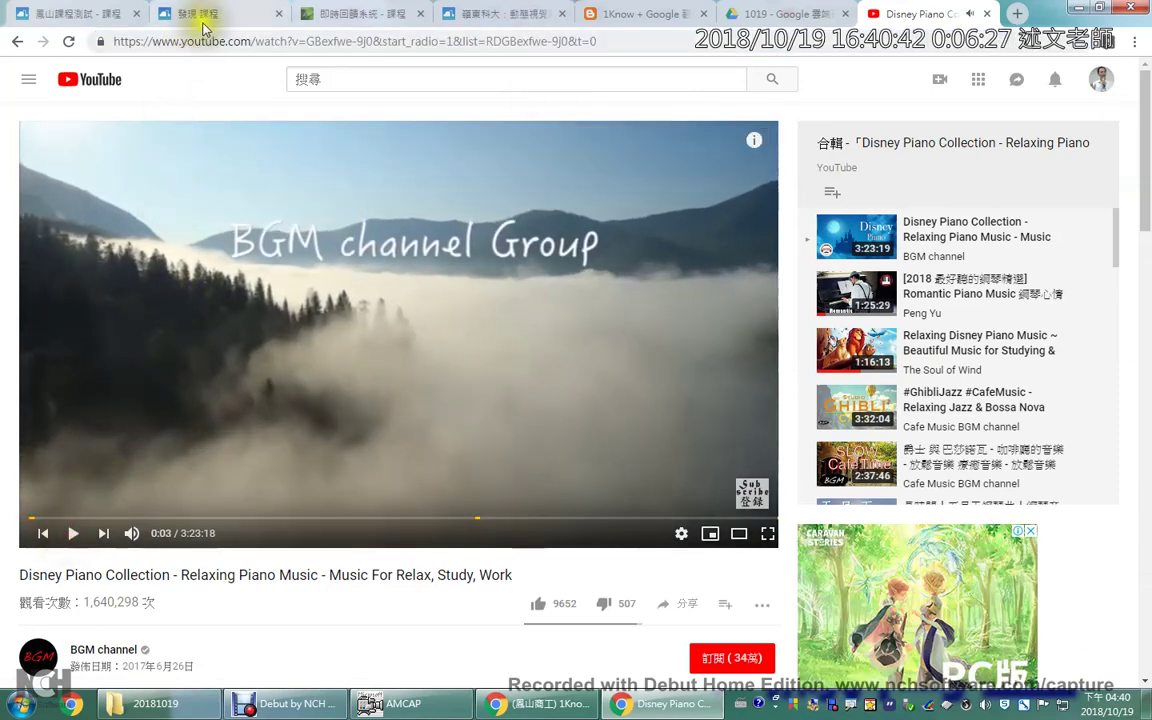
# Return to 鳳山課程測試 in 1Know and load the copied mix address as a YouTube playlist (YouTube 播放清單) for 主題1.
pyautogui.click(522, 704)
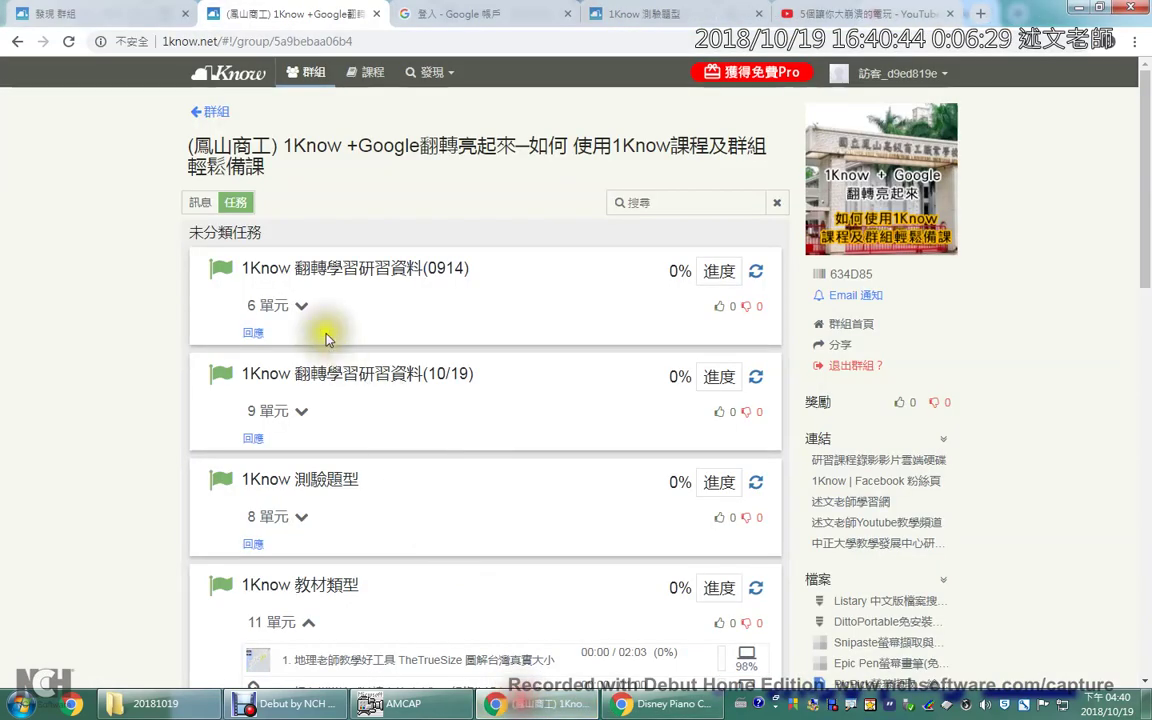
pyautogui.click(660, 704)
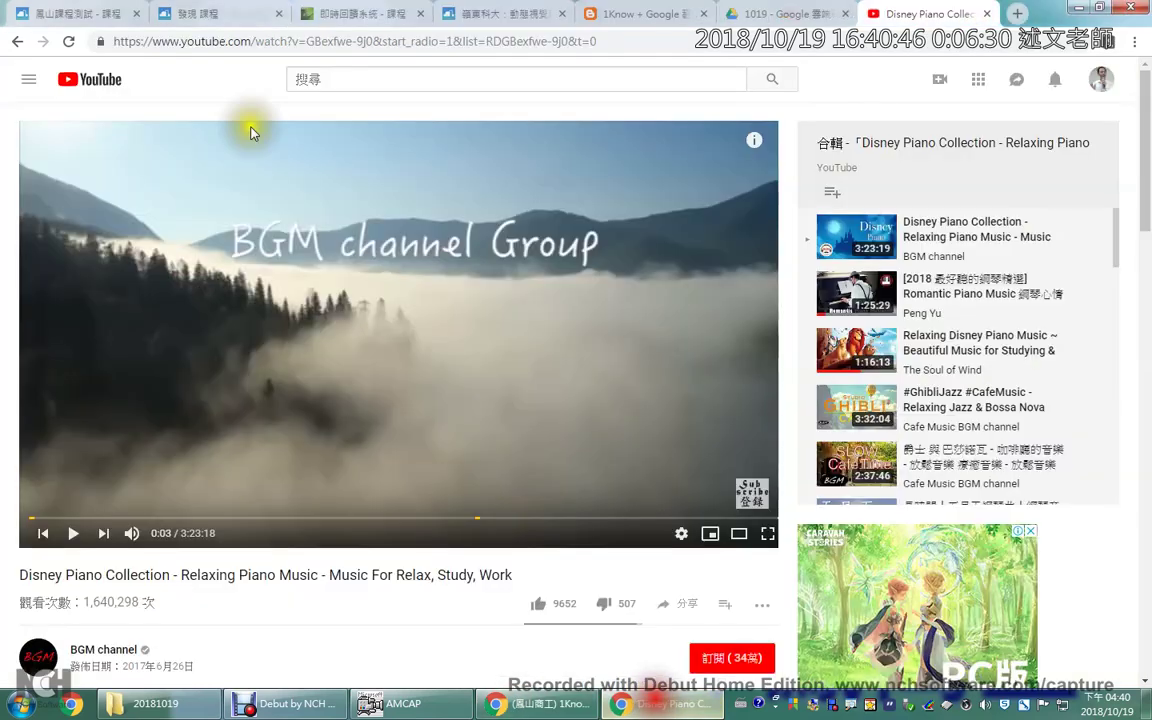
pyautogui.click(218, 16)
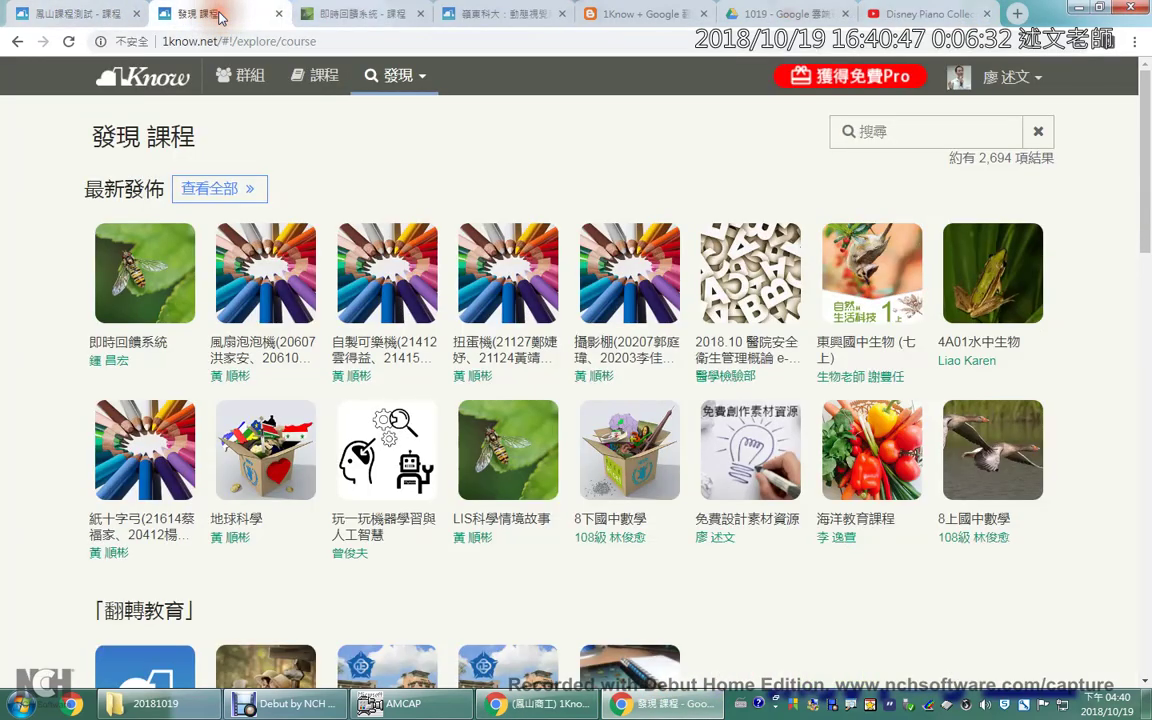
pyautogui.click(72, 14)
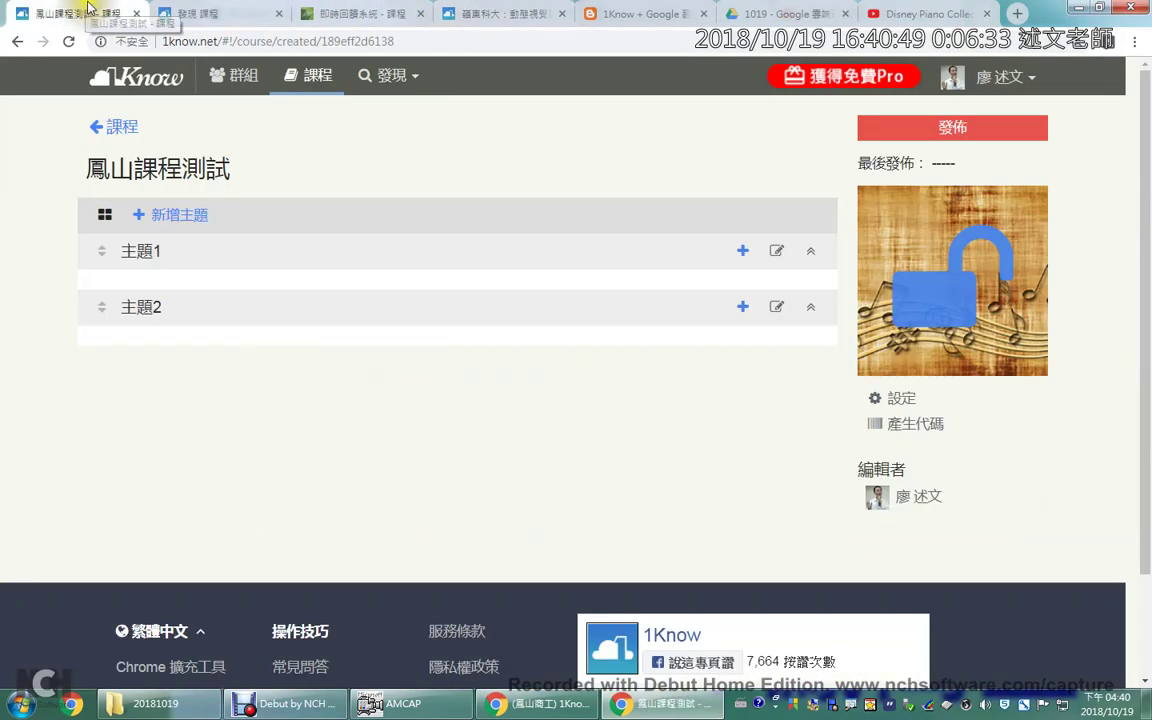
pyautogui.click(742, 250)
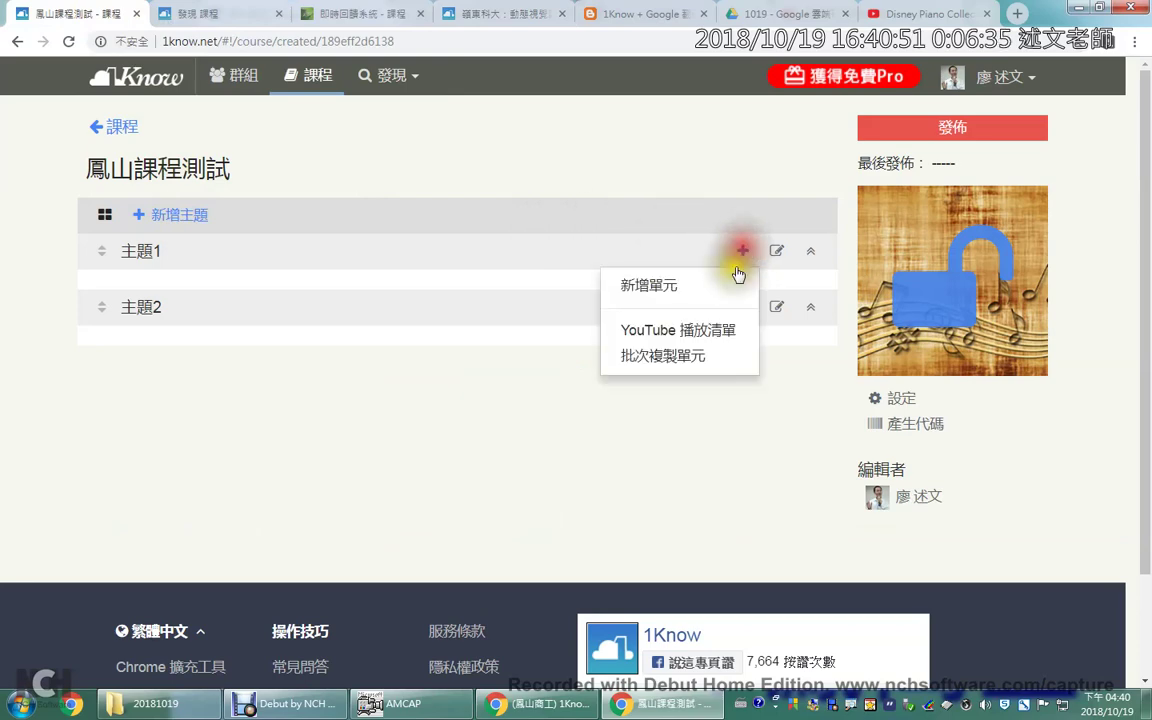
pyautogui.click(716, 334)
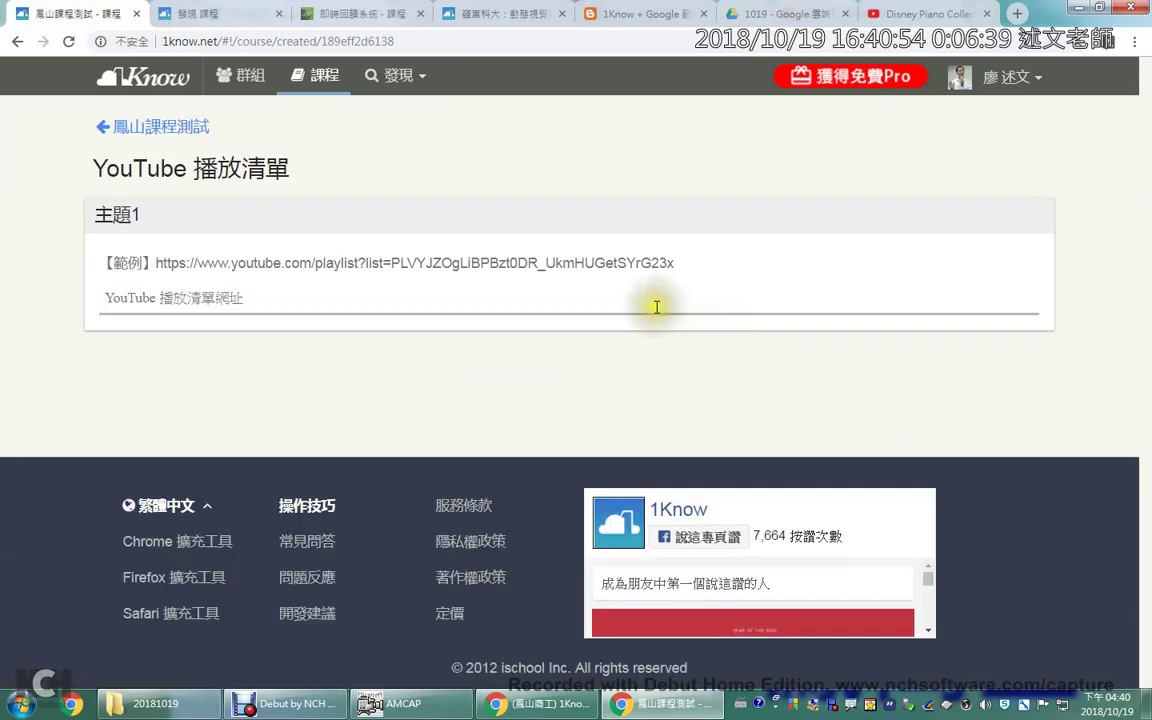
pyautogui.hotkey('ctrl', 'v')
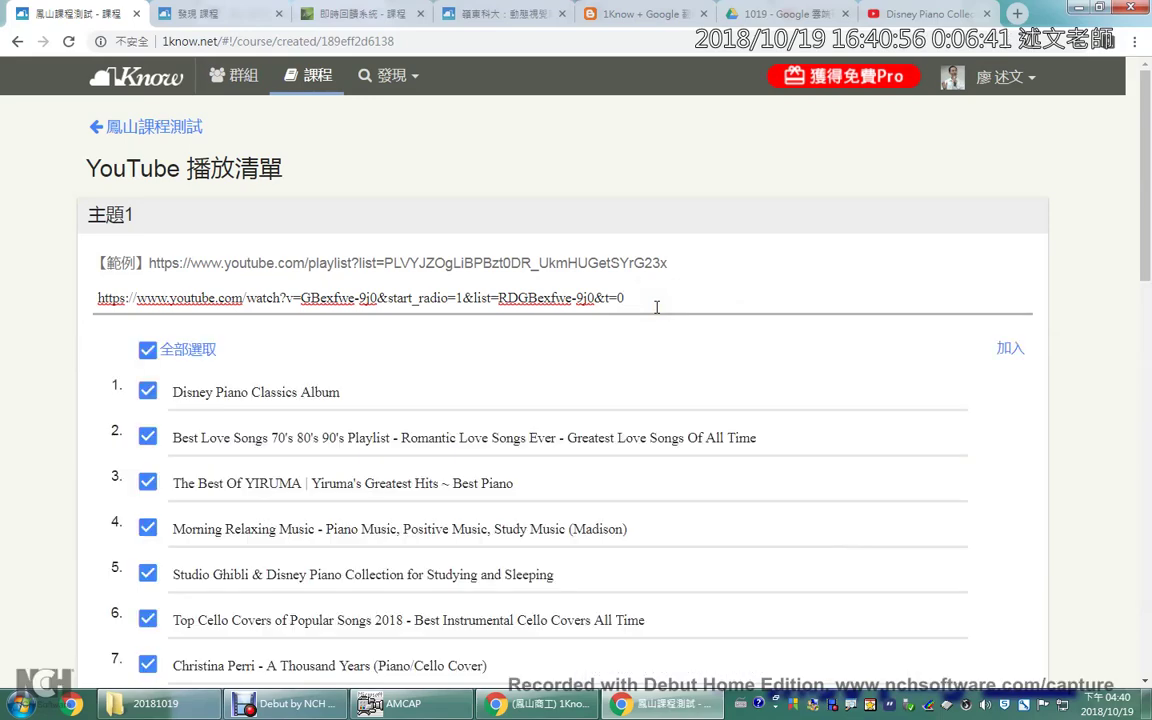